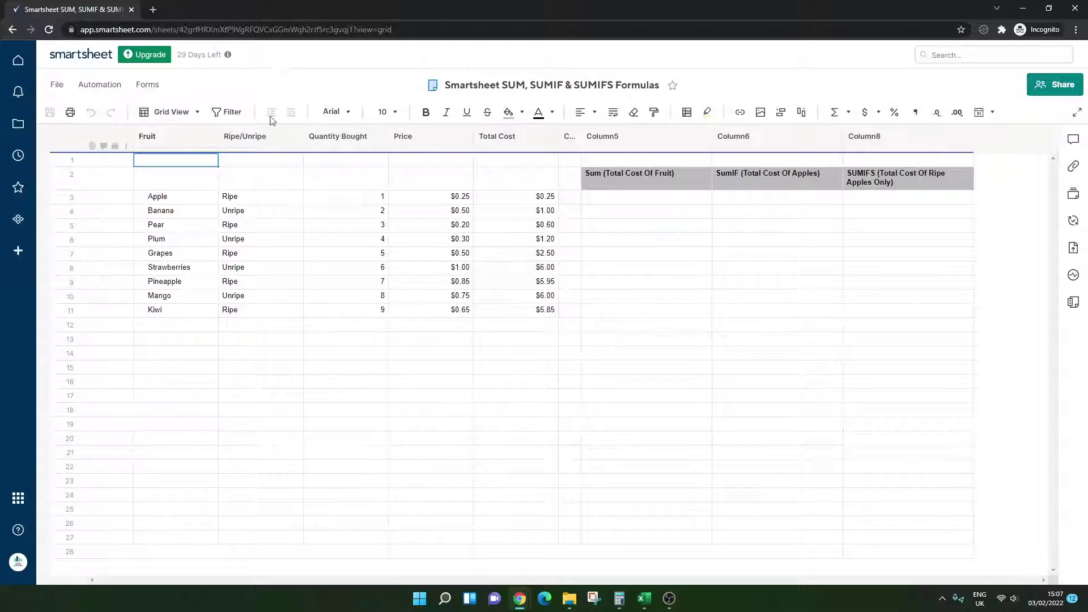
Examine the fruit table's Ripe/Unripe, Quantity Bought, Price and Total Cost columns
{"action": "left_click", "coordinate": [233, 182]}
{"action": "left_click", "coordinate": [258, 199]}
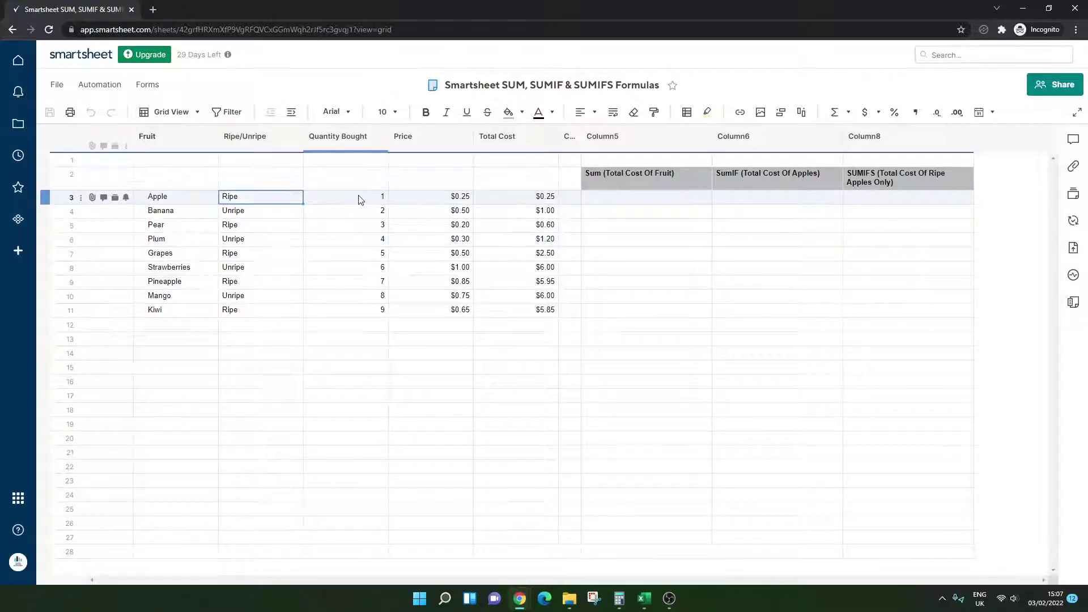
{"action": "left_click_drag", "start_coordinate": [359, 199], "coordinate": [374, 312]}
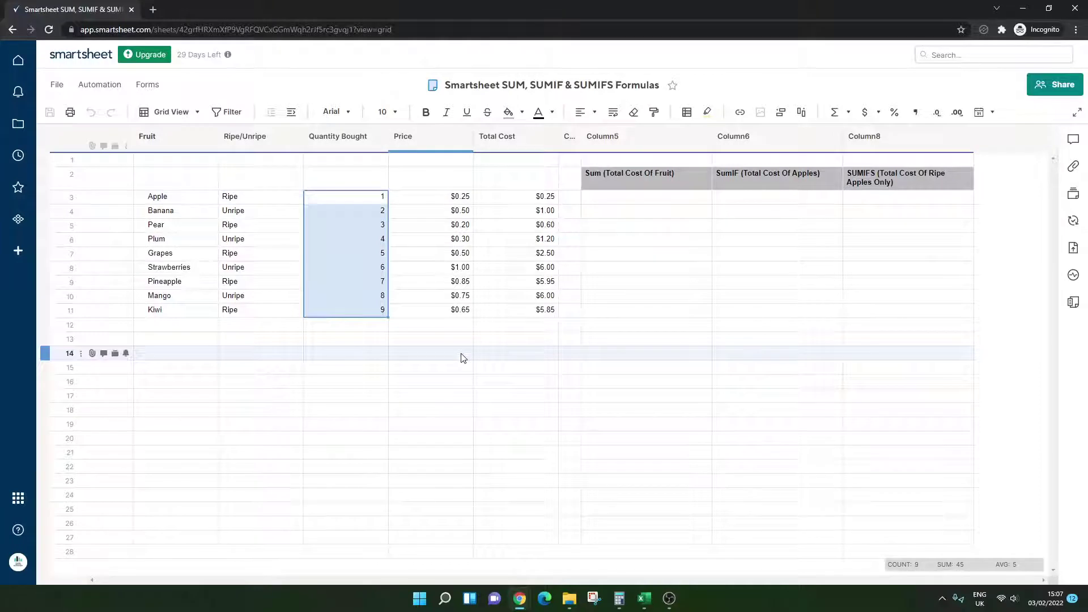
{"action": "left_click", "coordinate": [463, 358]}
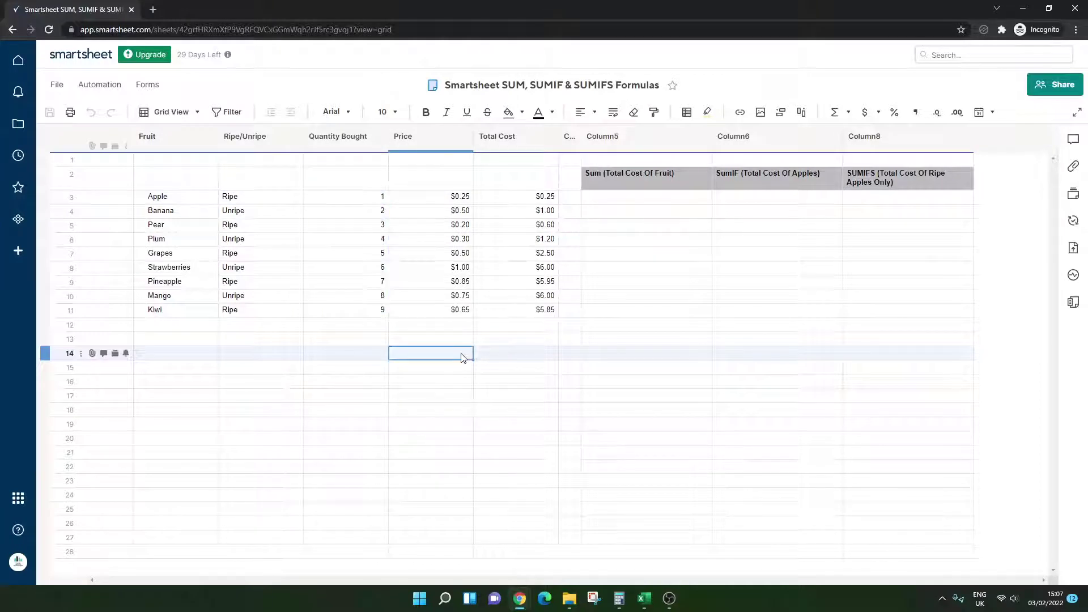
{"action": "left_click_drag", "start_coordinate": [445, 196], "coordinate": [457, 267]}
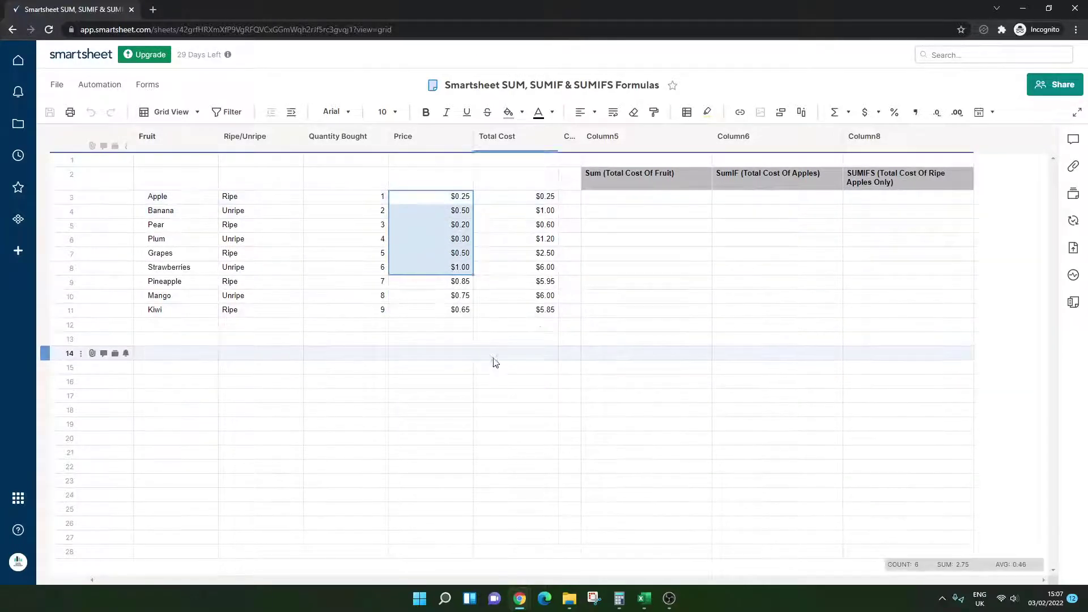
{"action": "left_click", "coordinate": [493, 358]}
{"action": "left_click_drag", "start_coordinate": [511, 197], "coordinate": [521, 301]}
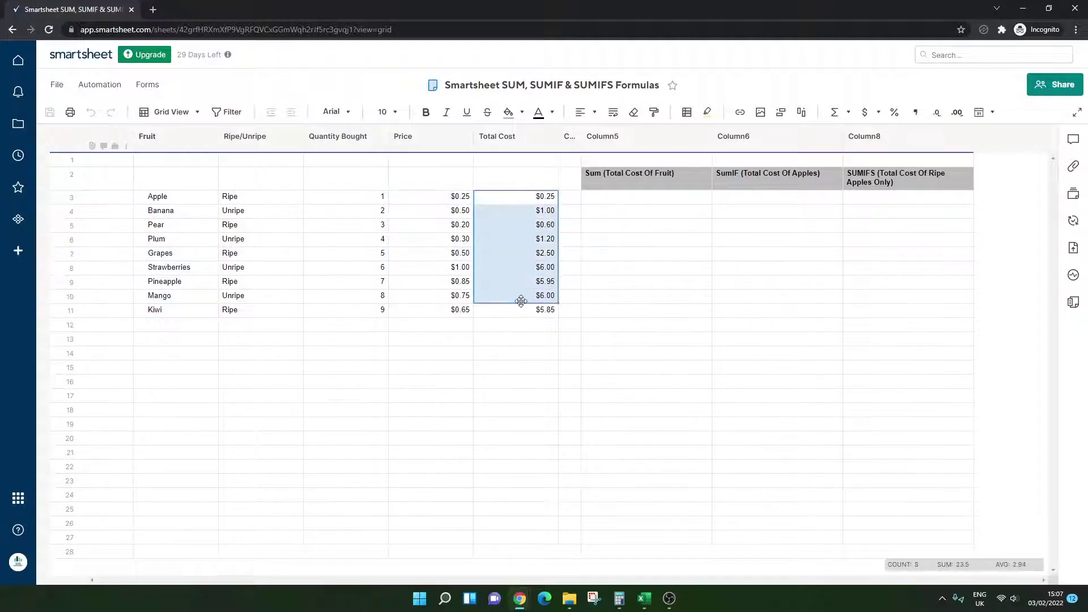
{"action": "left_click", "coordinate": [513, 358]}
{"action": "left_click", "coordinate": [176, 179]}
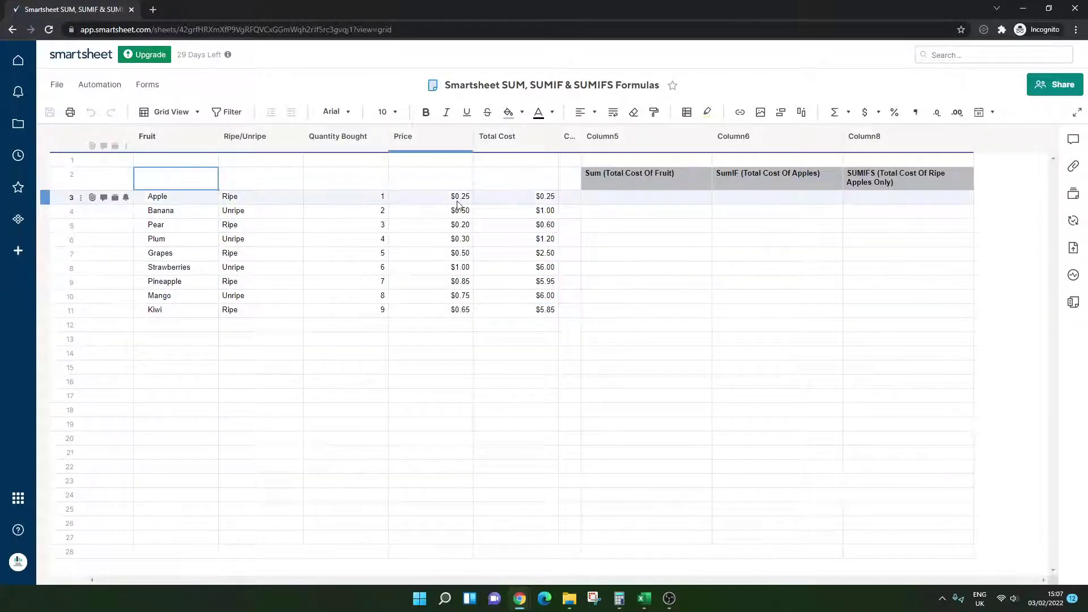
{"action": "left_click", "coordinate": [457, 199]}
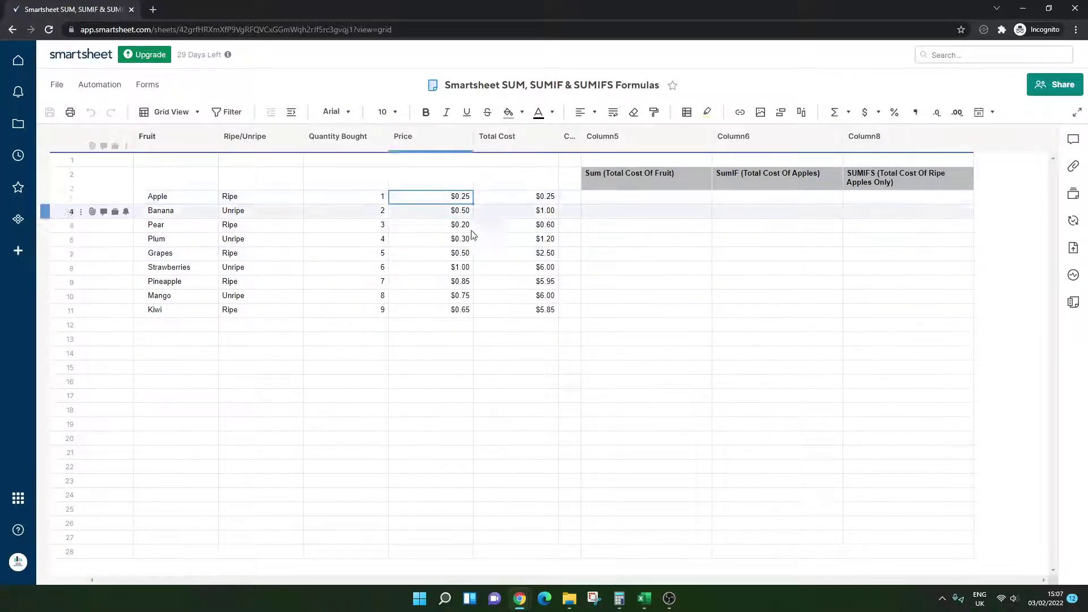
Inspect the formula in the Apple row's Total Cost cell and compare it with the Pear row's
{"action": "left_click", "coordinate": [531, 203]}
{"action": "double_click", "coordinate": [531, 202]}
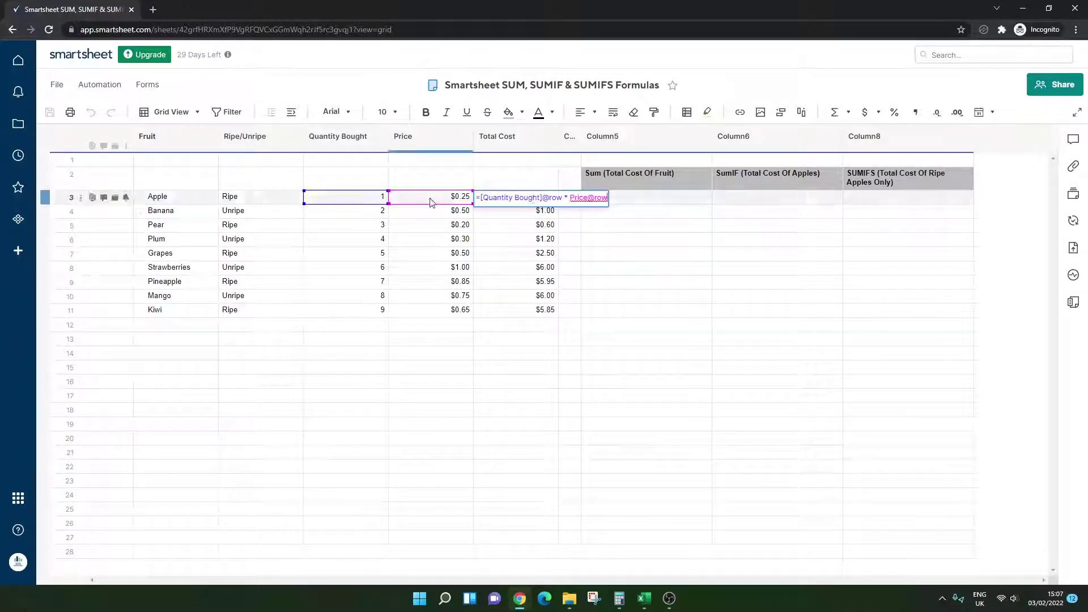
{"action": "key", "text": "Return"}
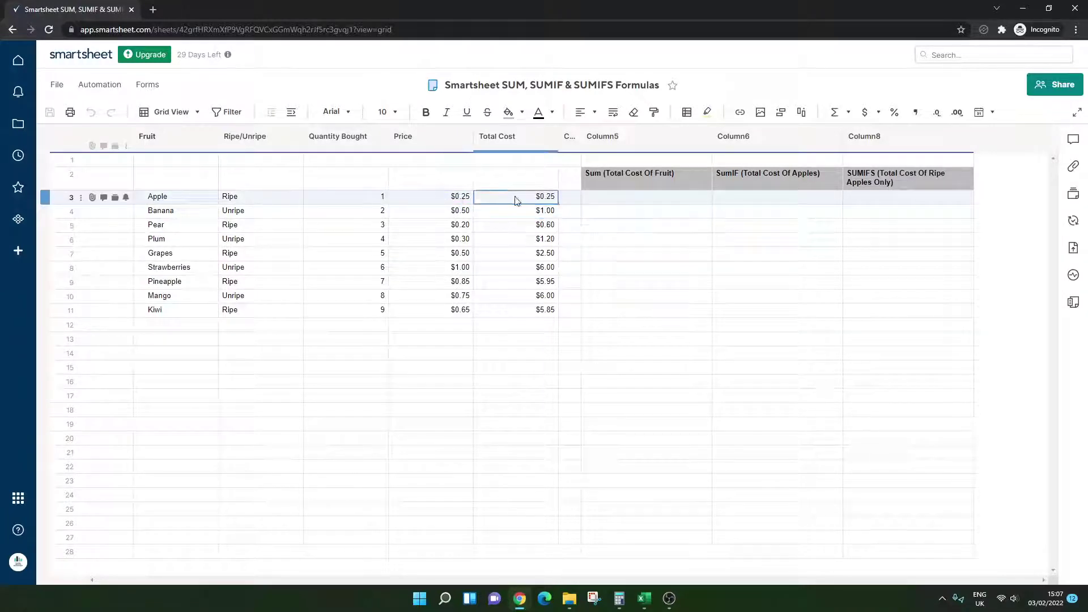
{"action": "left_click_drag", "start_coordinate": [377, 199], "coordinate": [415, 202]}
{"action": "double_click", "coordinate": [521, 197]}
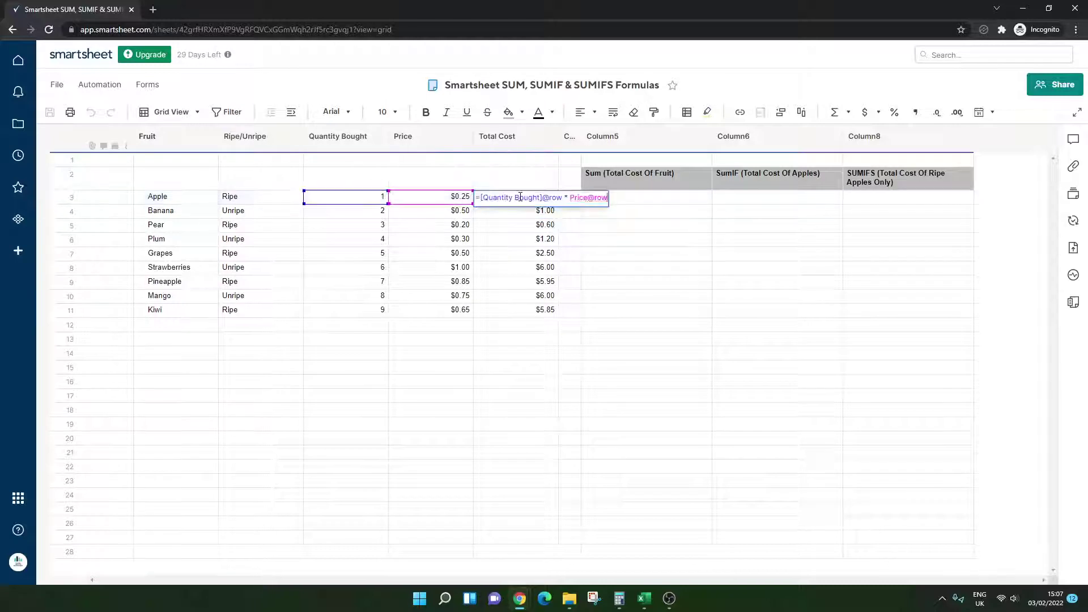
{"action": "key", "text": "Return"}
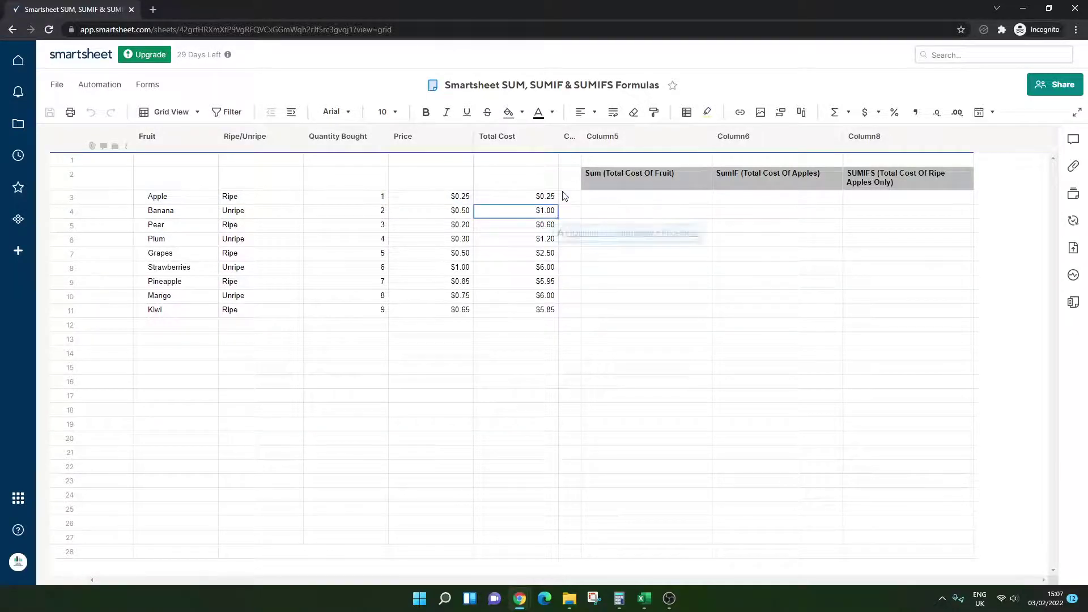
{"action": "left_click", "coordinate": [414, 200]}
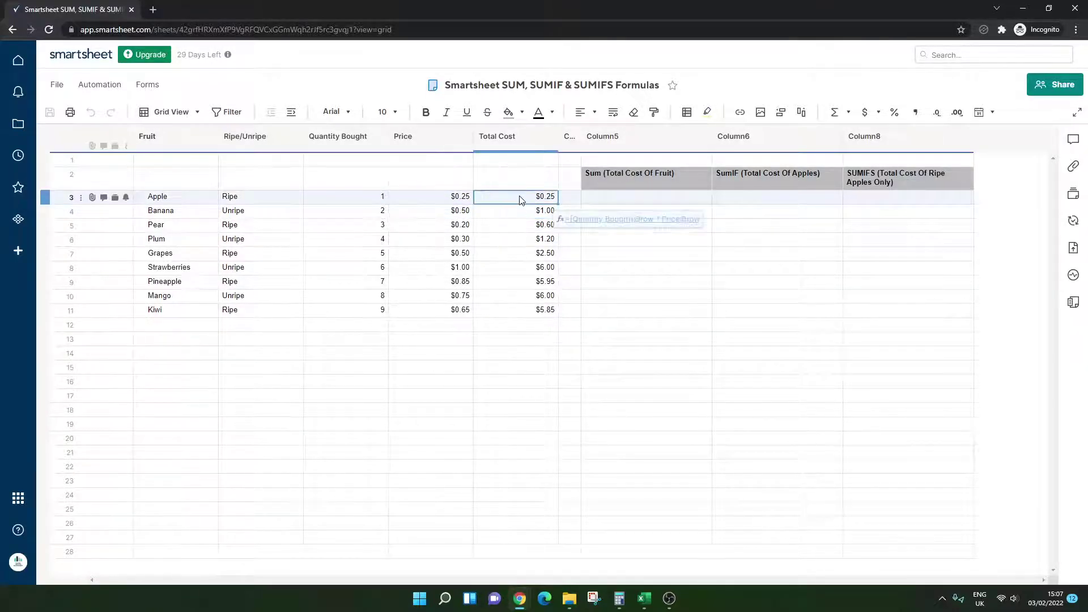
{"action": "double_click", "coordinate": [520, 198]}
{"action": "key", "text": "Return"}
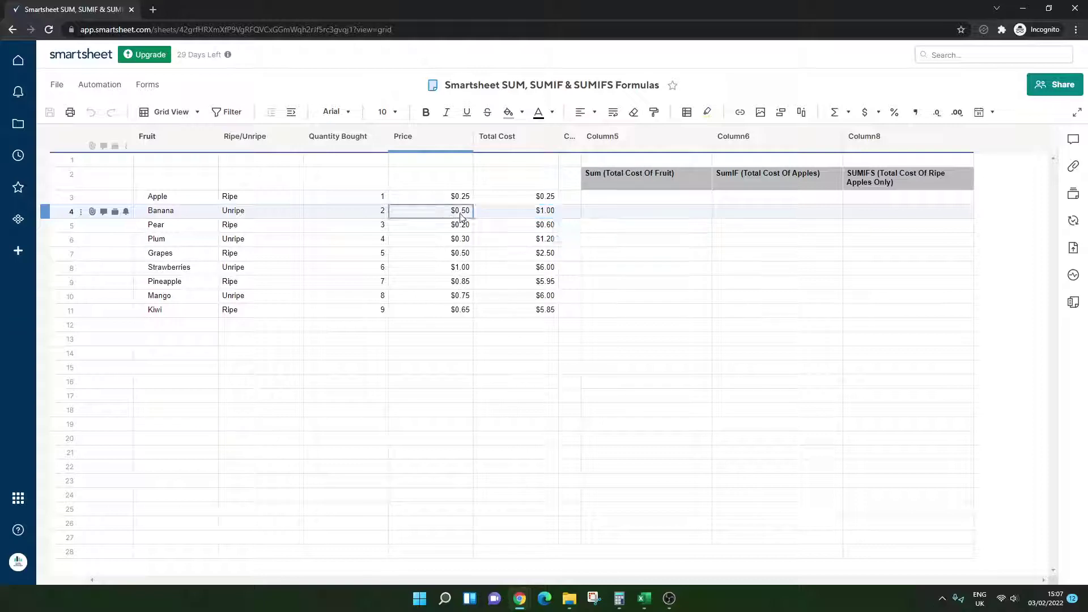
{"action": "left_click", "coordinate": [508, 229]}
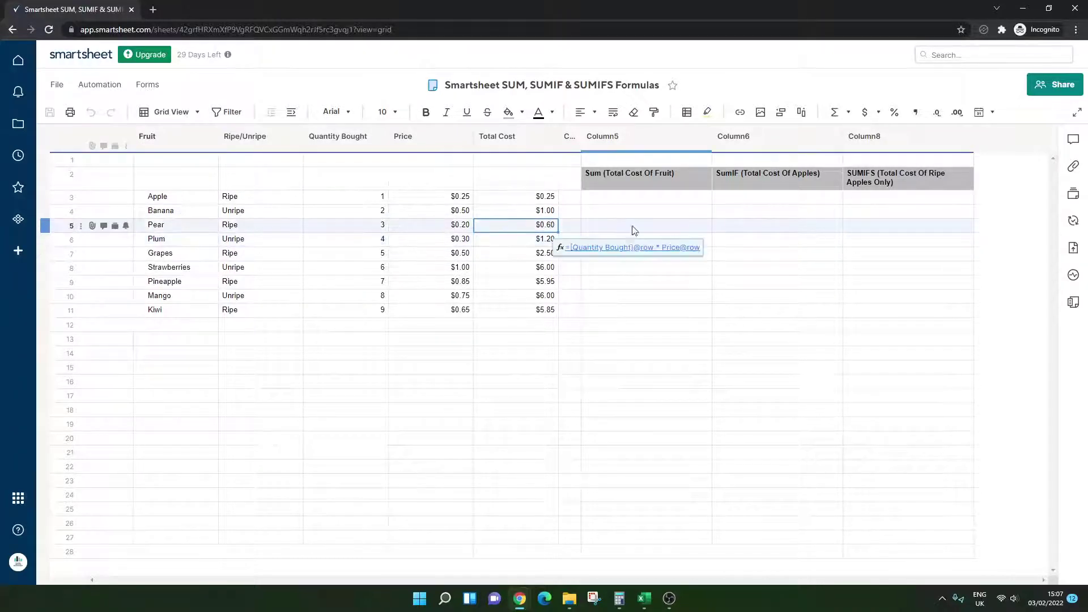
Enter =SUM([Total Cost]:[Total Cost]) in the row 3 cell under the Sum (Total Cost Of Fruit) heading
{"action": "left_click", "coordinate": [639, 202]}
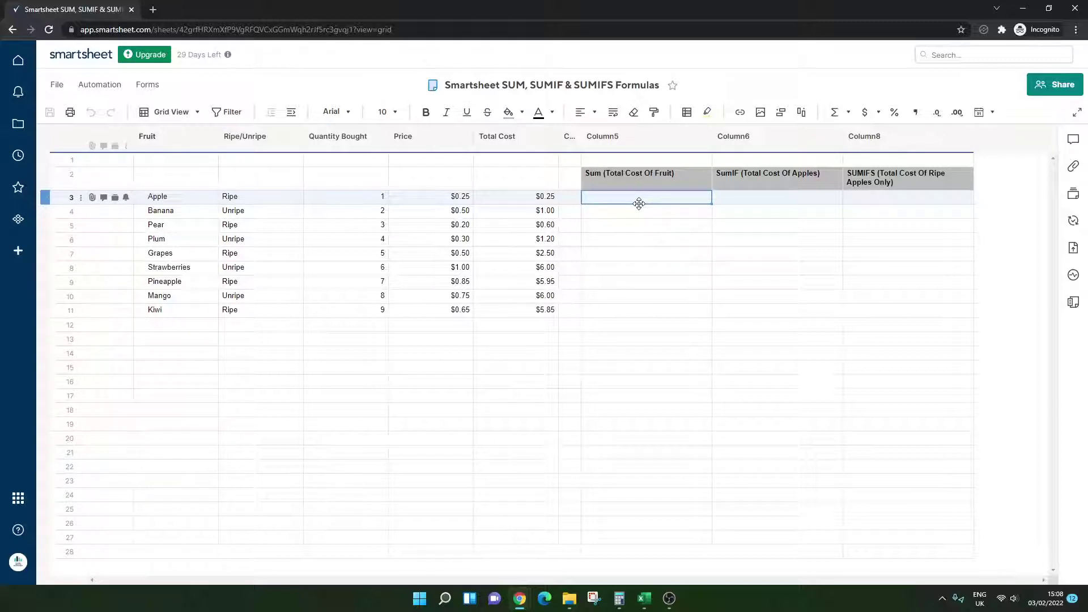
{"action": "type", "text": "="}
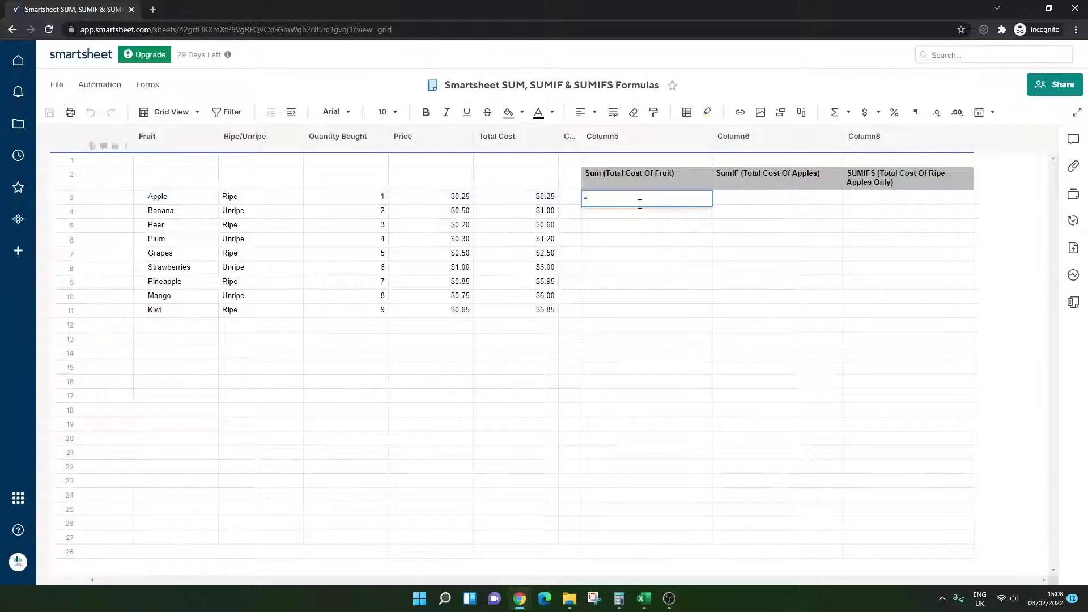
{"action": "type", "text": "SUM"}
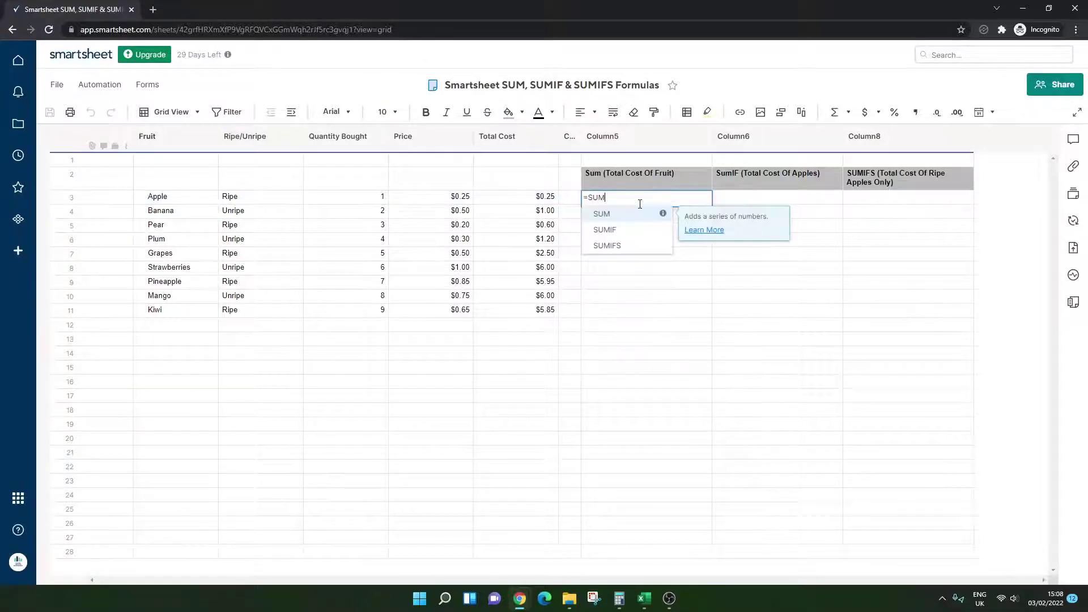
{"action": "type", "text": "("}
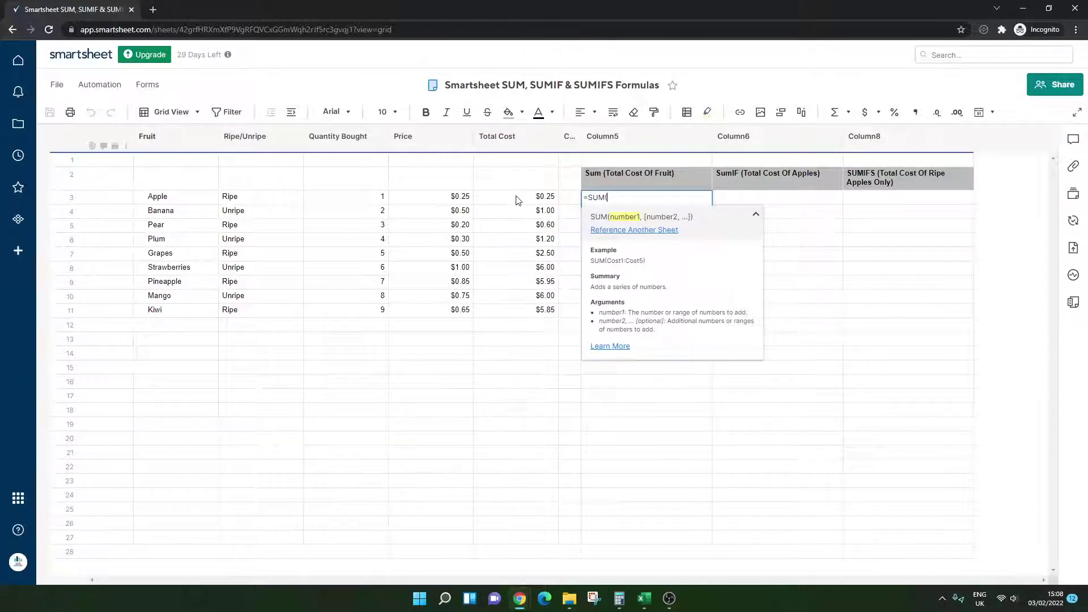
{"action": "left_click_drag", "start_coordinate": [518, 200], "coordinate": [510, 207]}
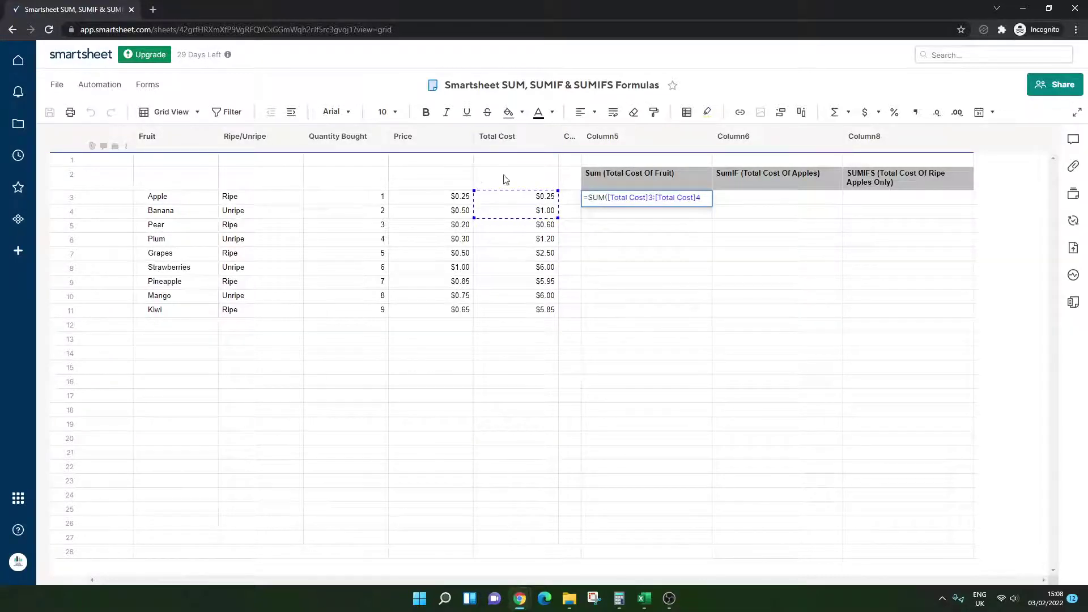
{"action": "left_click", "coordinate": [656, 197]}
{"action": "key", "text": "BackSpace"}
{"action": "key", "text": "BackSpace"}
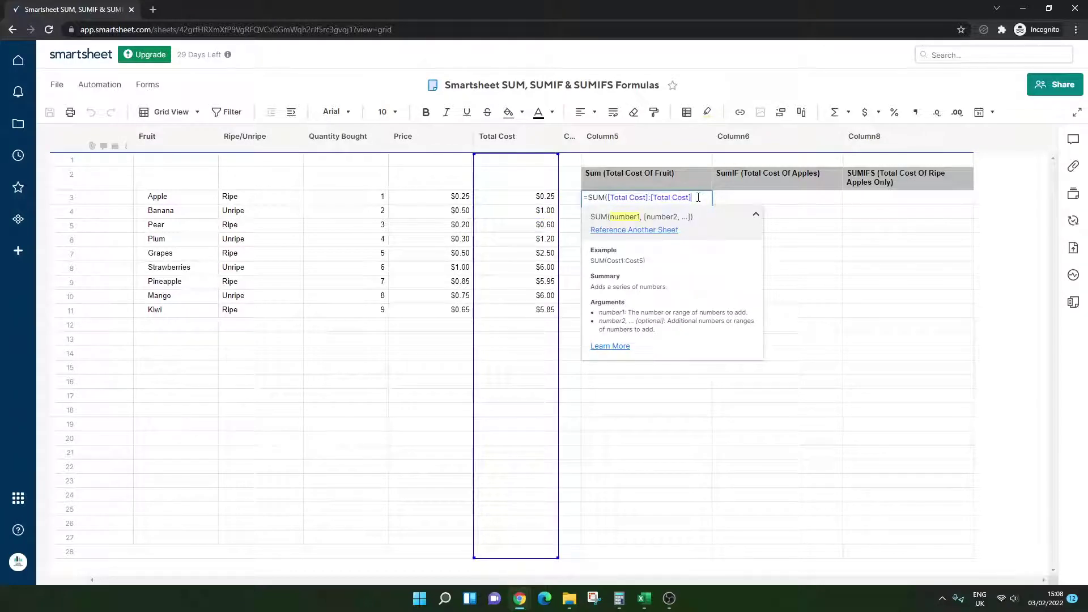
{"action": "type", "text": ")"}
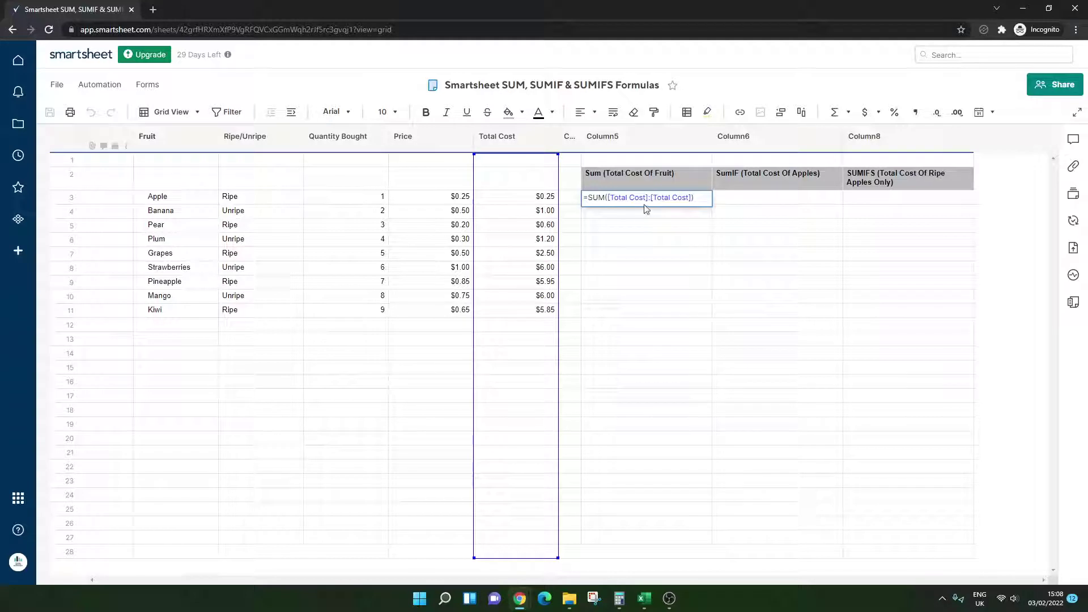
{"action": "key", "text": "Return"}
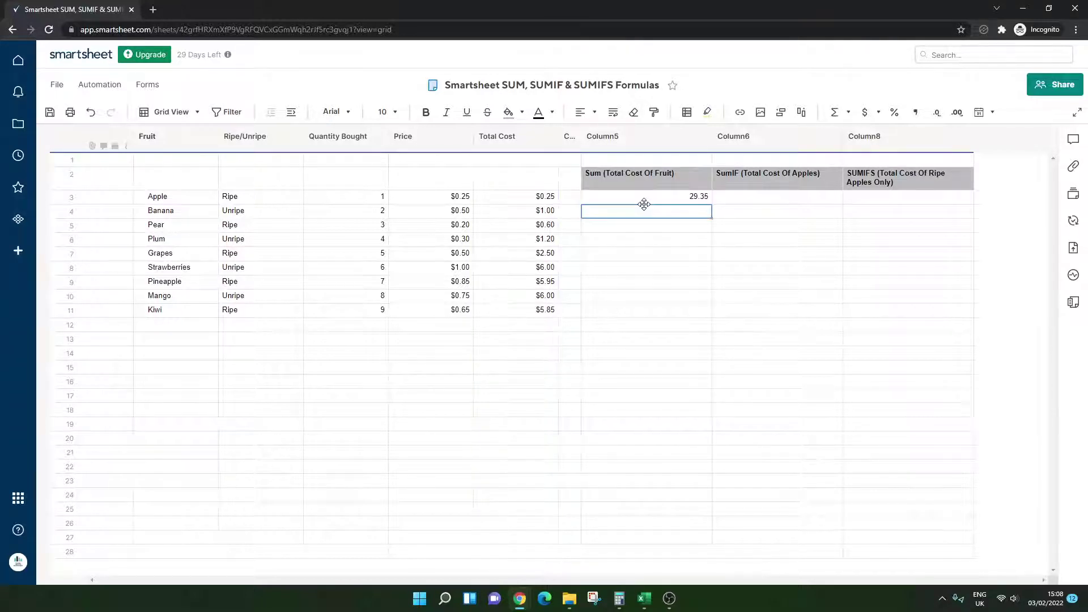
Format the SUM result in Column5 row 3 as dollar currency
{"action": "left_click", "coordinate": [650, 199]}
{"action": "left_click", "coordinate": [867, 116]}
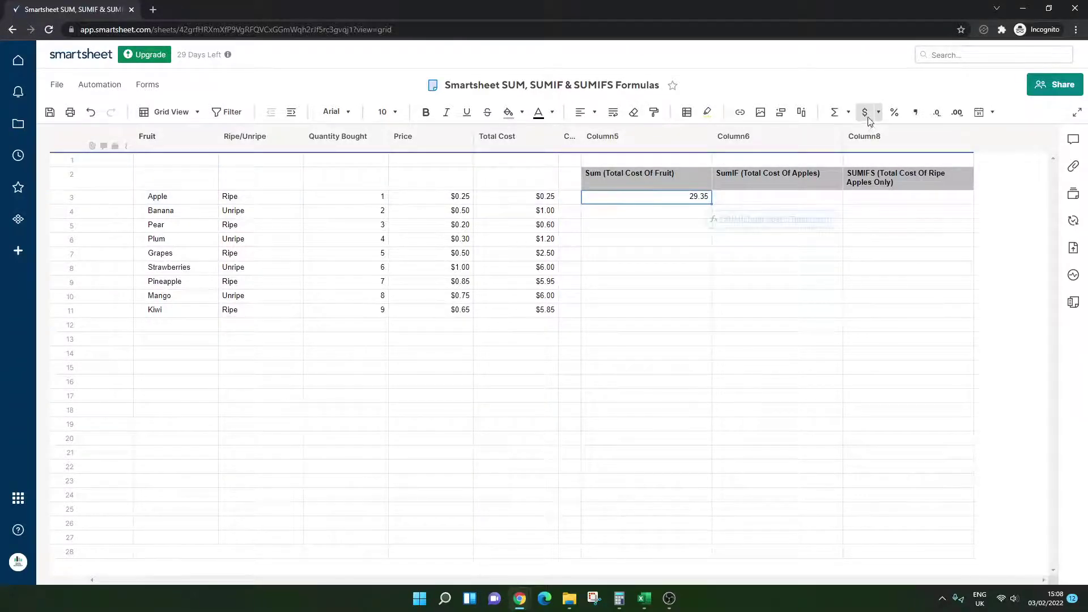
{"action": "left_click", "coordinate": [666, 225]}
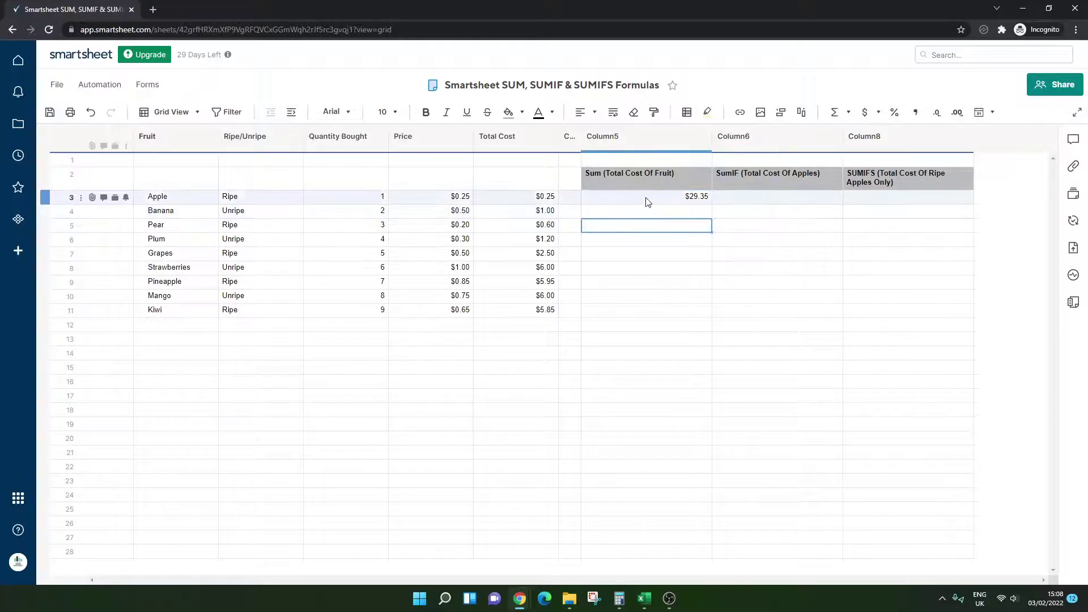
Move the SUM formula cell from Column5 row 3 to row 2 of the Total Cost column
{"action": "left_click", "coordinate": [633, 202]}
{"action": "left_click_drag", "start_coordinate": [158, 197], "coordinate": [175, 311]}
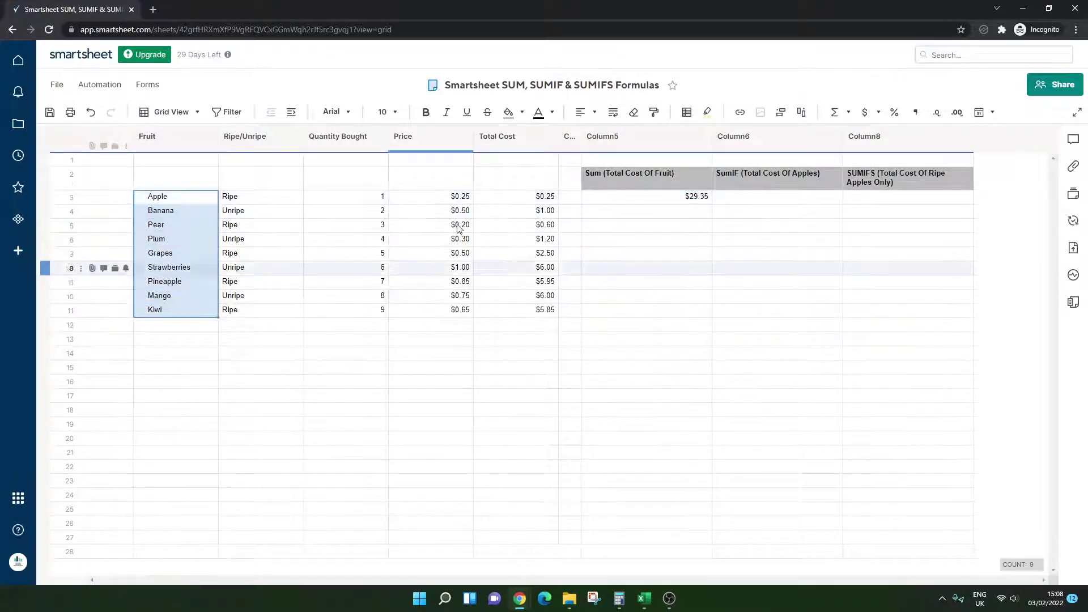
{"action": "left_click", "coordinate": [641, 203]}
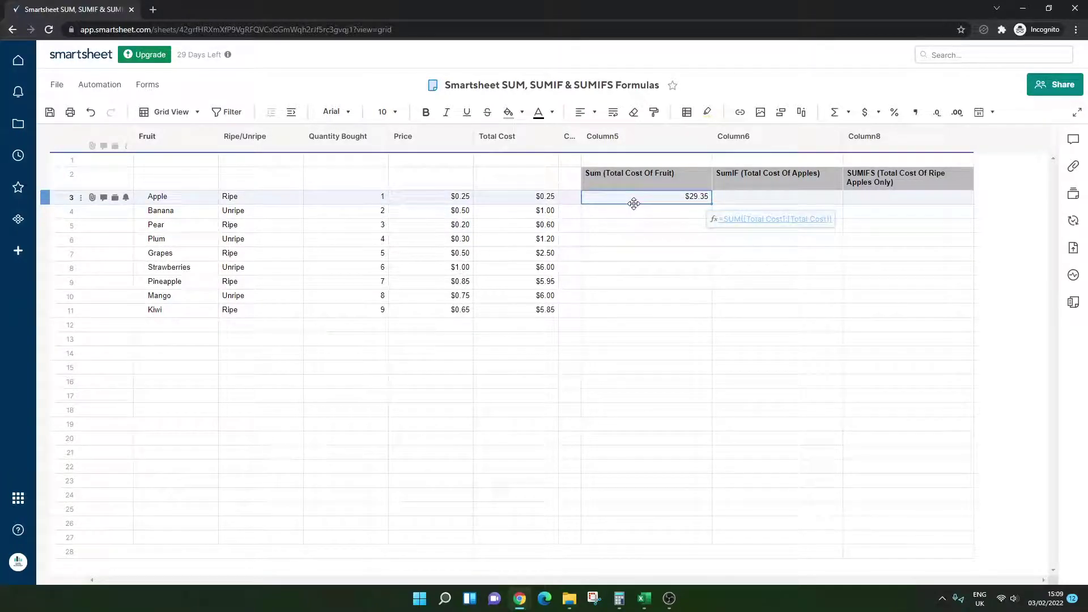
{"action": "left_click_drag", "start_coordinate": [634, 202], "coordinate": [516, 178]}
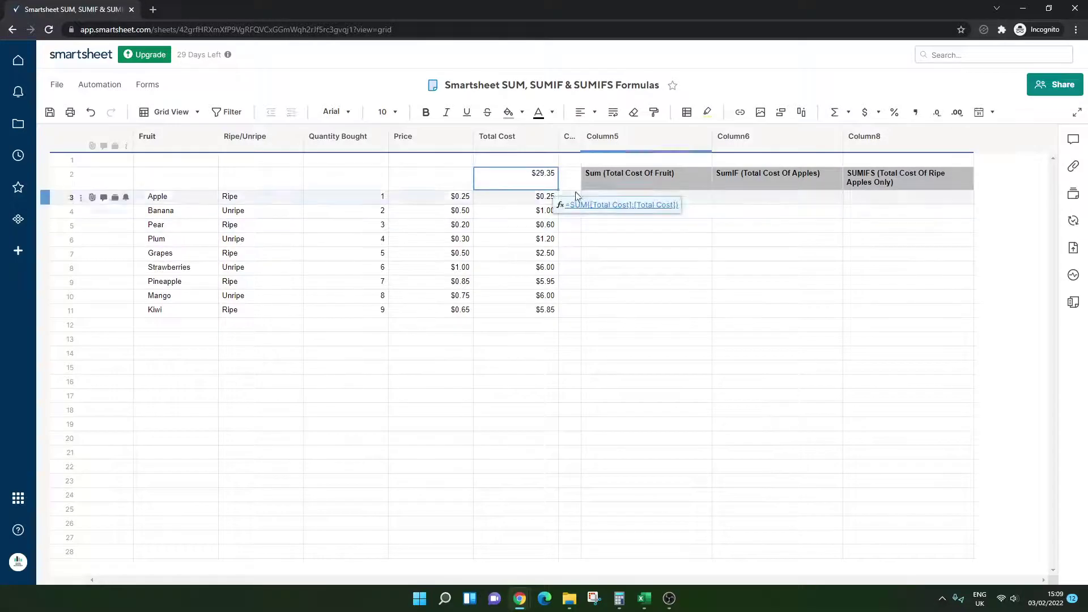
Give the sum cell in Total Cost row 2 a light blue fill and bold white text
{"action": "left_click", "coordinate": [509, 111]}
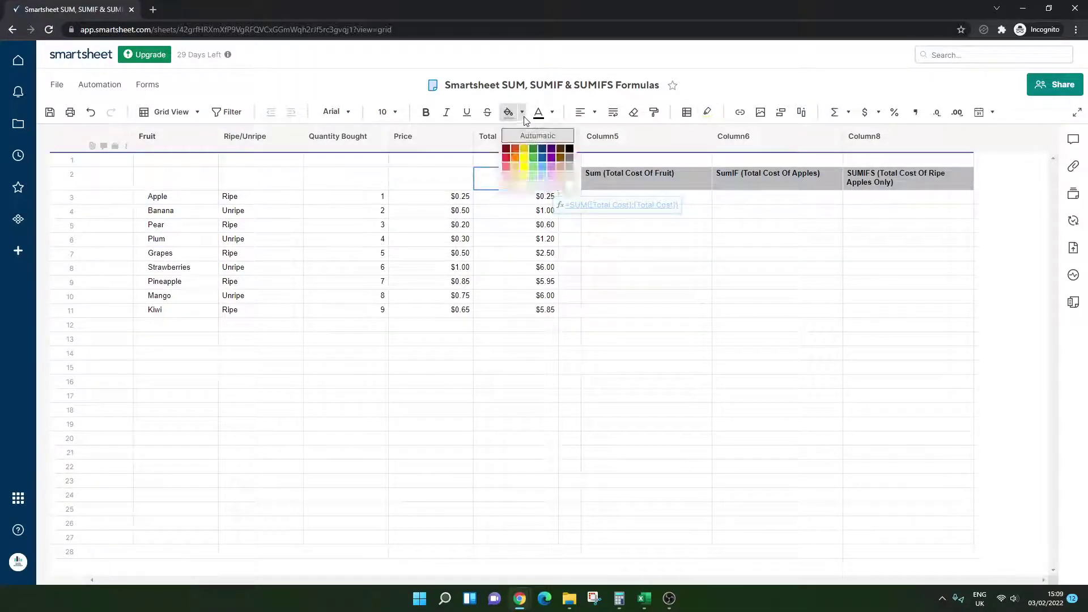
{"action": "left_click", "coordinate": [542, 157]}
{"action": "left_click", "coordinate": [647, 226]}
{"action": "left_click", "coordinate": [539, 181]}
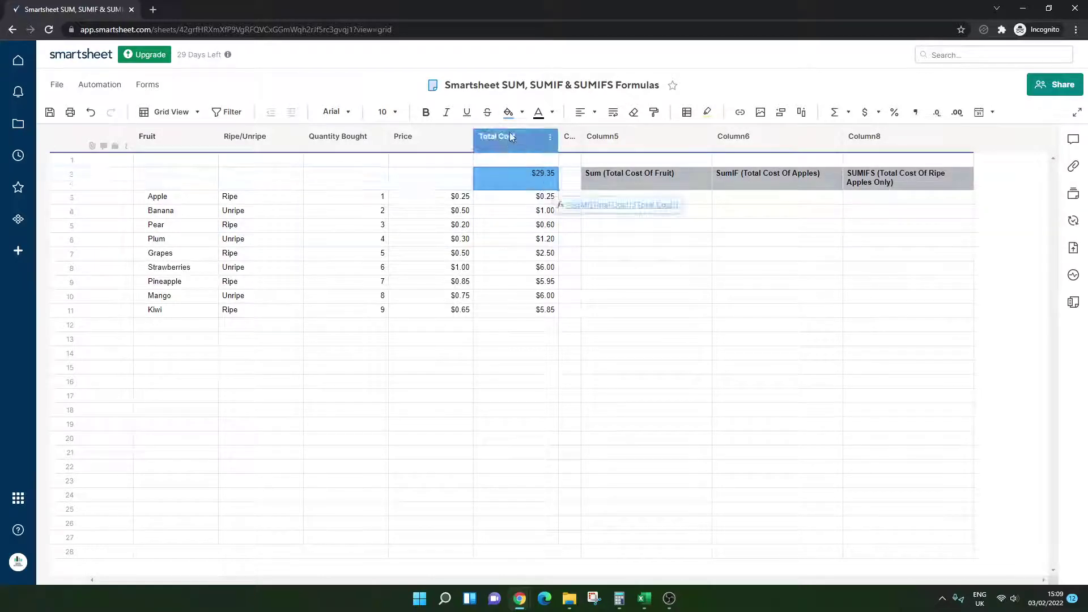
{"action": "left_click", "coordinate": [426, 112]}
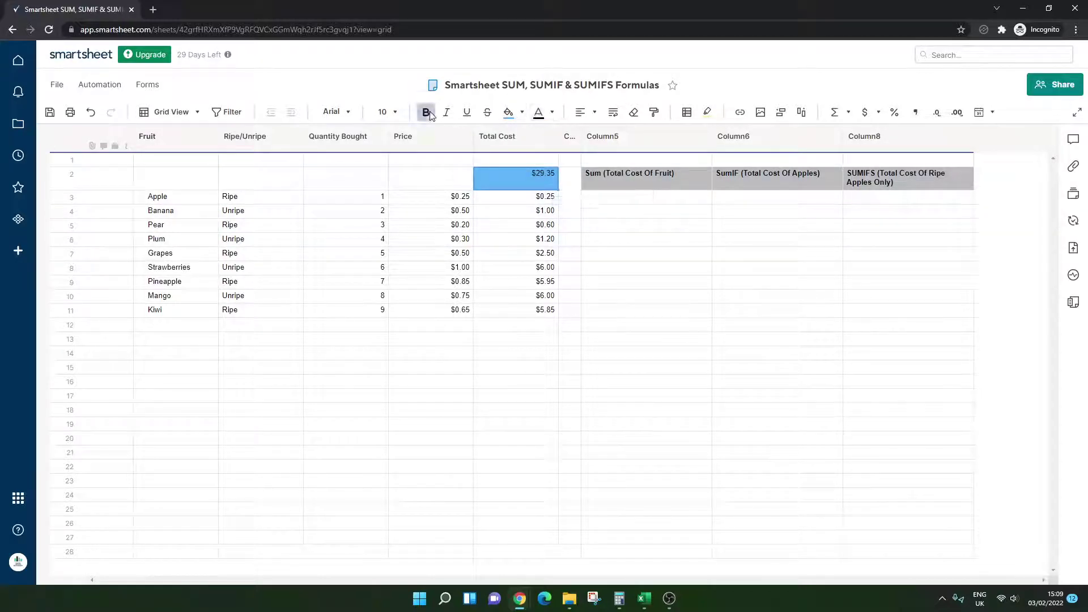
{"action": "left_click", "coordinate": [552, 112]}
{"action": "left_click", "coordinate": [600, 184]}
{"action": "left_click", "coordinate": [648, 226]}
{"action": "left_click", "coordinate": [656, 210]}
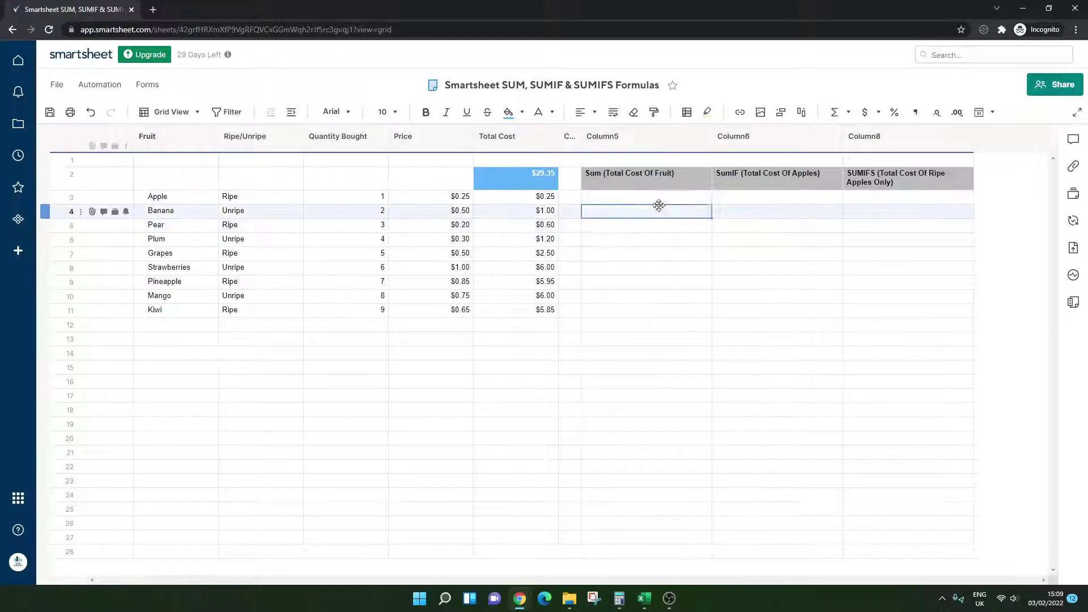
Begin a SUMIF formula in row 3 under the SumIF (Total Cost Of Apples) heading, with range Fruit:Fruit and criterion "Apple"
{"action": "left_click", "coordinate": [657, 196]}
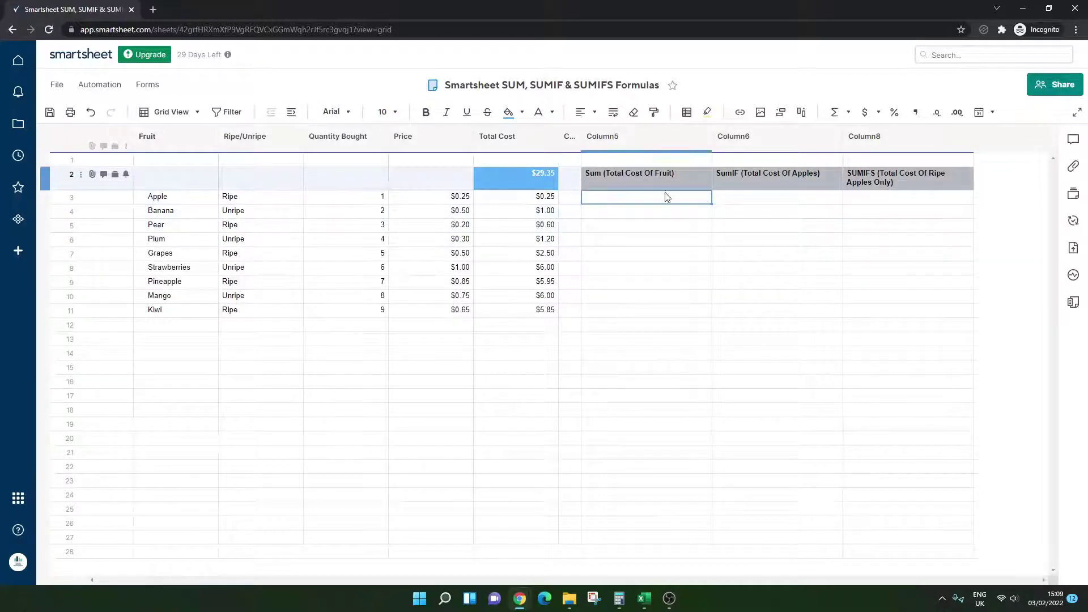
{"action": "left_click", "coordinate": [739, 200]}
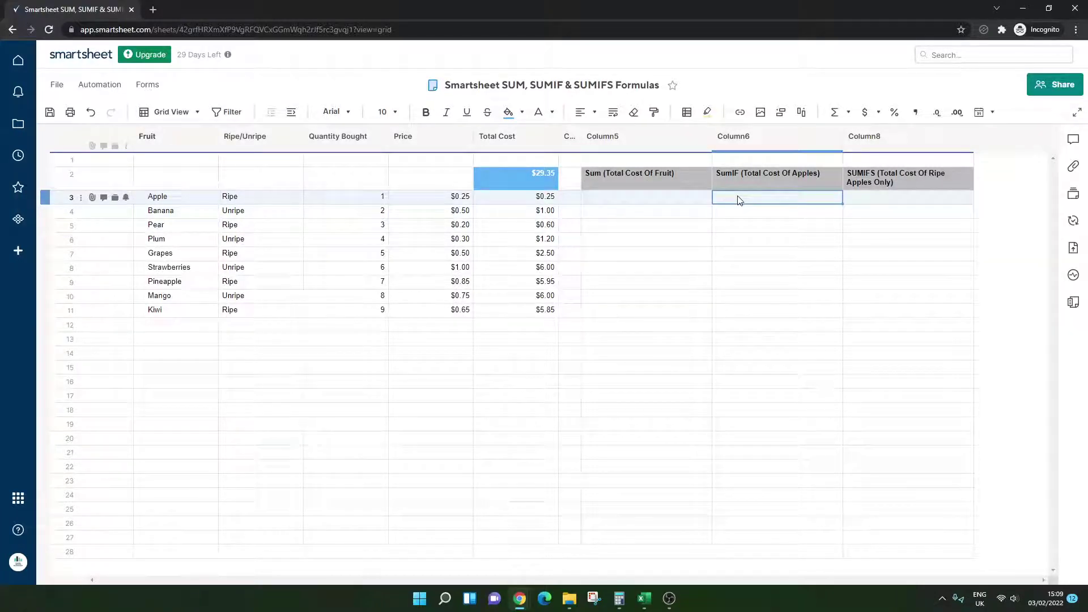
{"action": "left_click", "coordinate": [763, 185]}
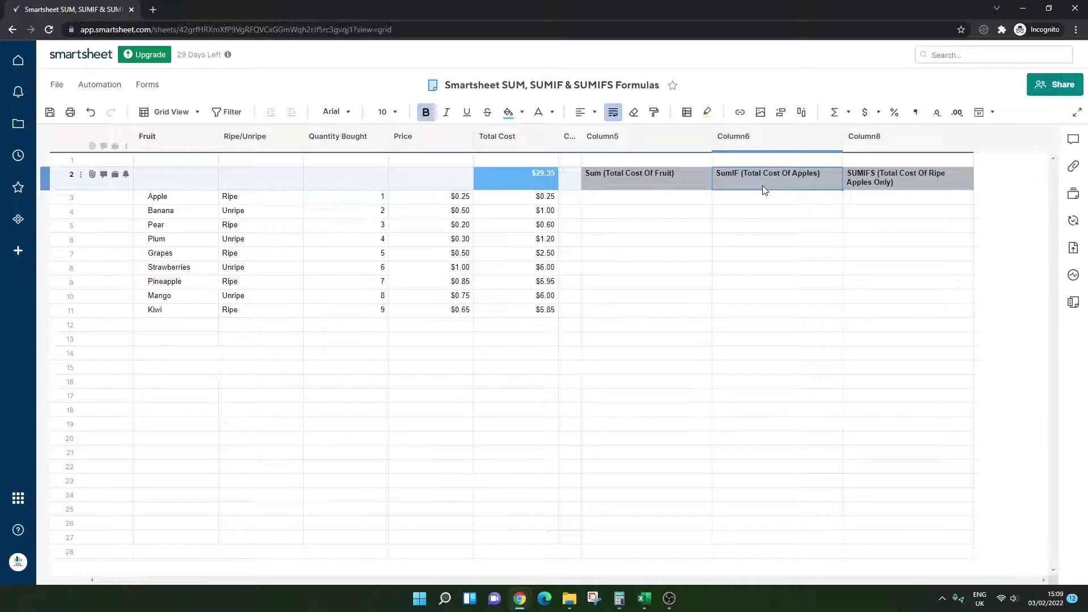
{"action": "left_click", "coordinate": [755, 196]}
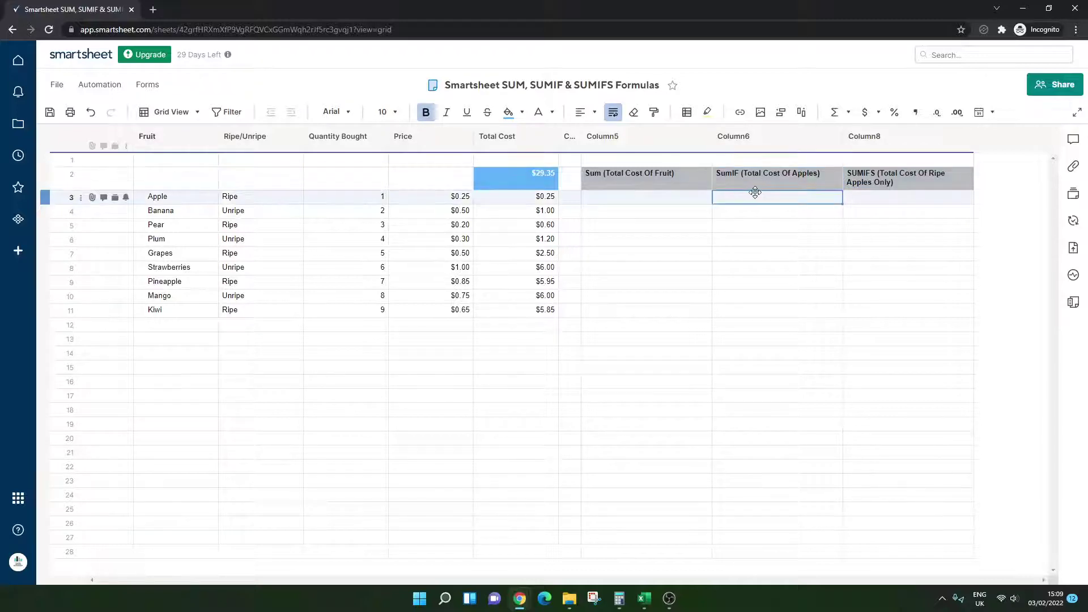
{"action": "type", "text": "="}
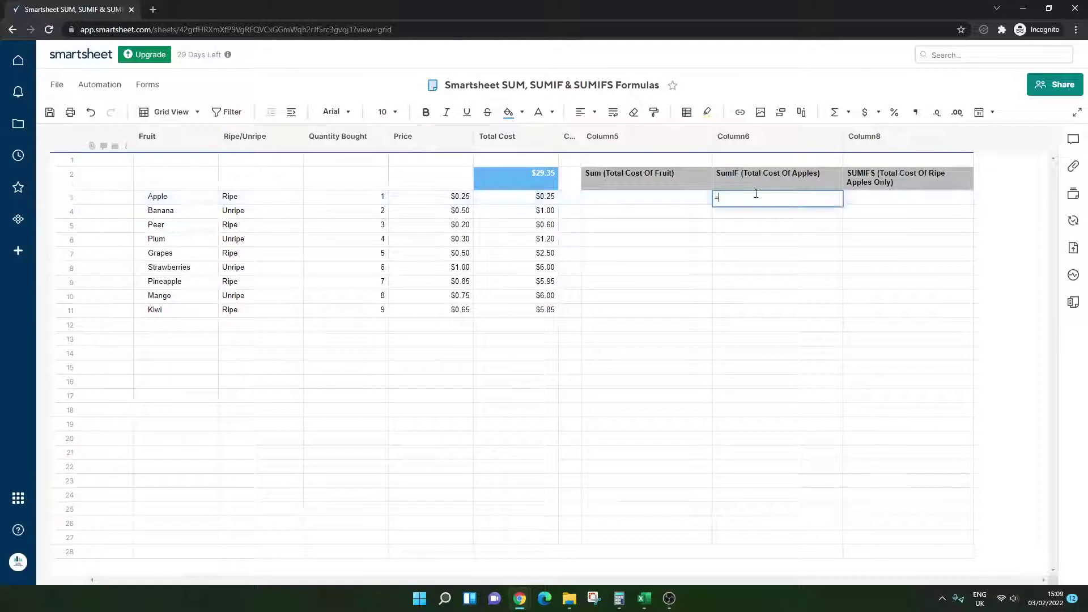
{"action": "type", "text": "SUMIF"}
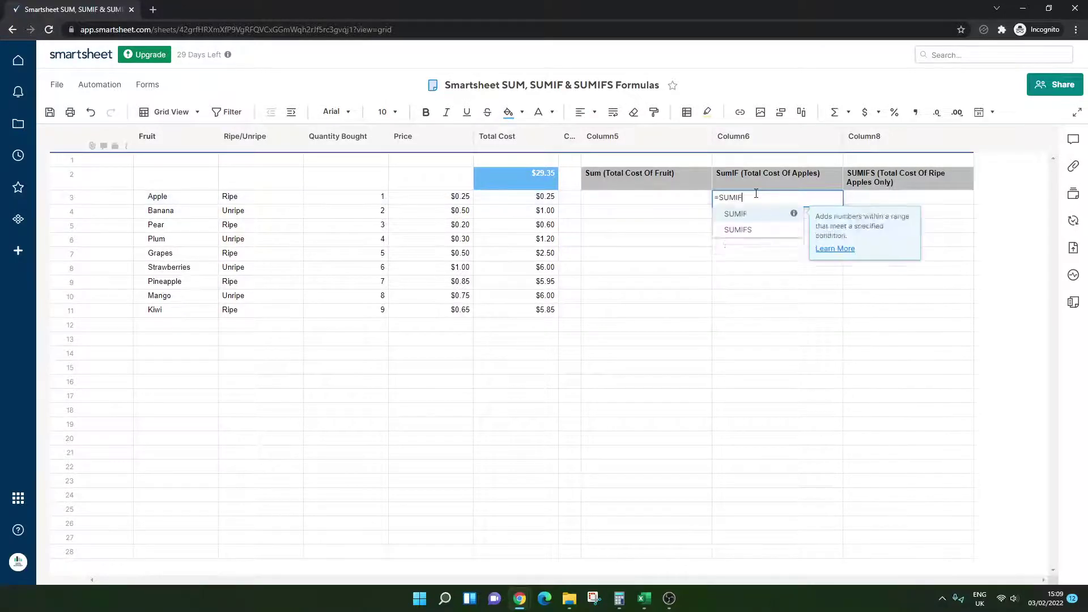
{"action": "type", "text": "("}
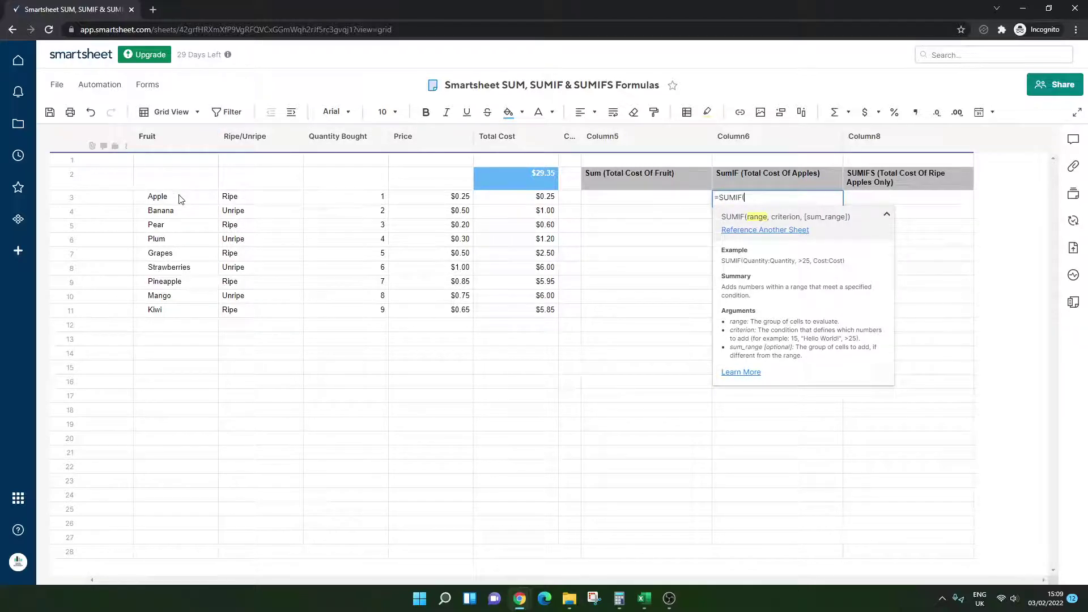
{"action": "left_click_drag", "start_coordinate": [181, 199], "coordinate": [182, 313]}
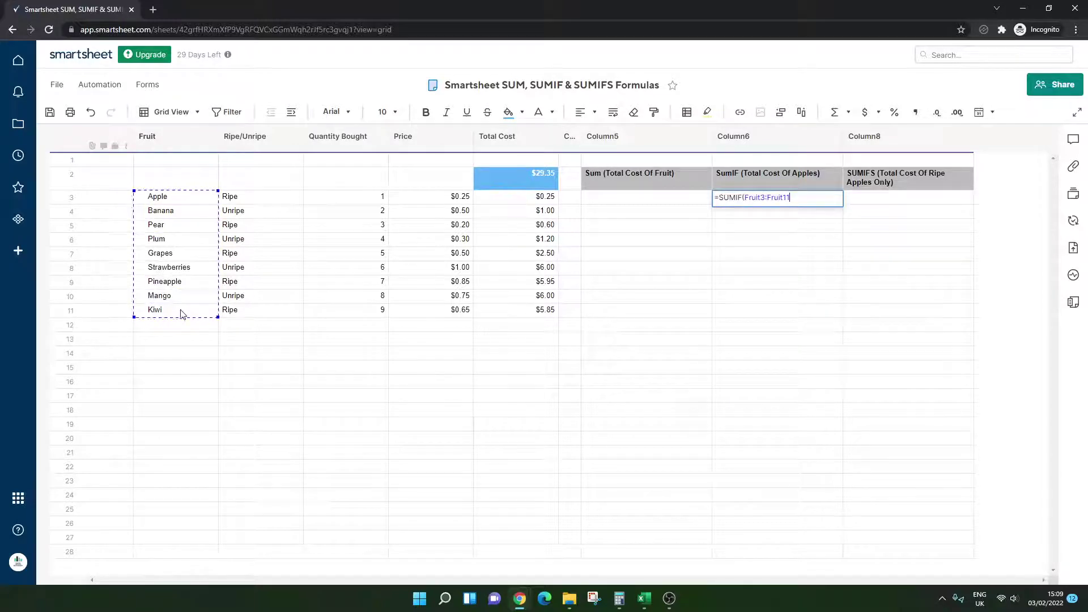
{"action": "left_click", "coordinate": [766, 196]}
{"action": "key", "text": "BackSpace"}
{"action": "left_click", "coordinate": [785, 197]}
{"action": "key", "text": "BackSpace"}
{"action": "key", "text": "BackSpace"}
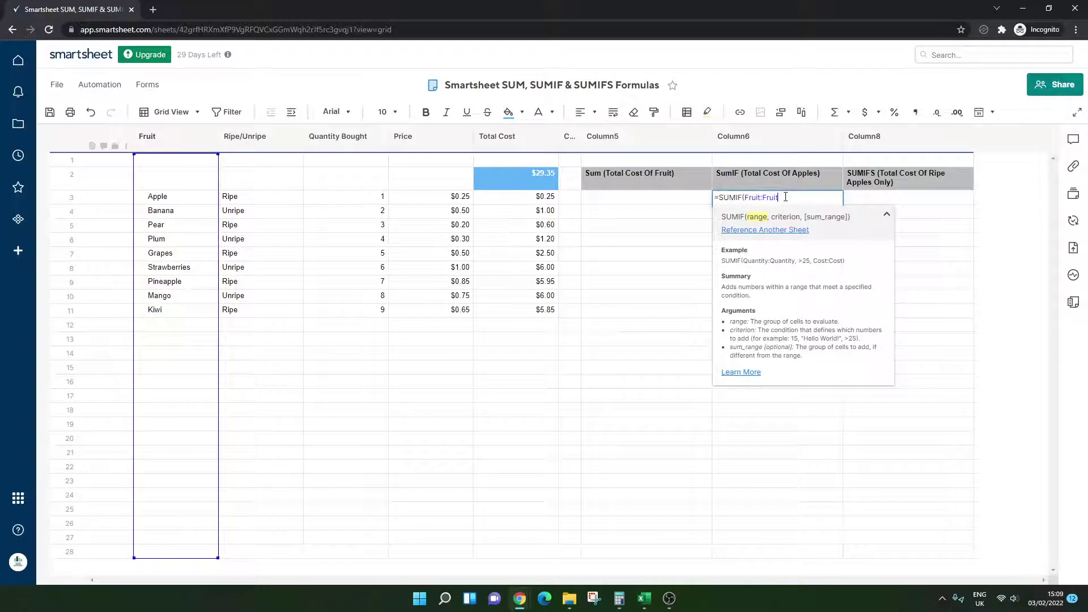
{"action": "type", "text": ",\""}
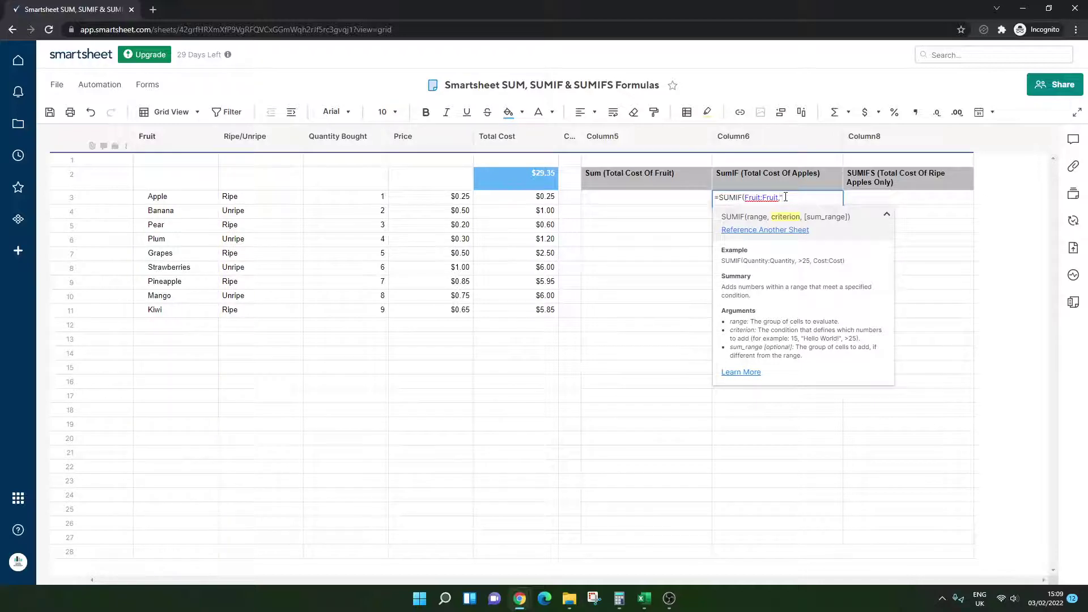
{"action": "type", "text": "Apple\""}
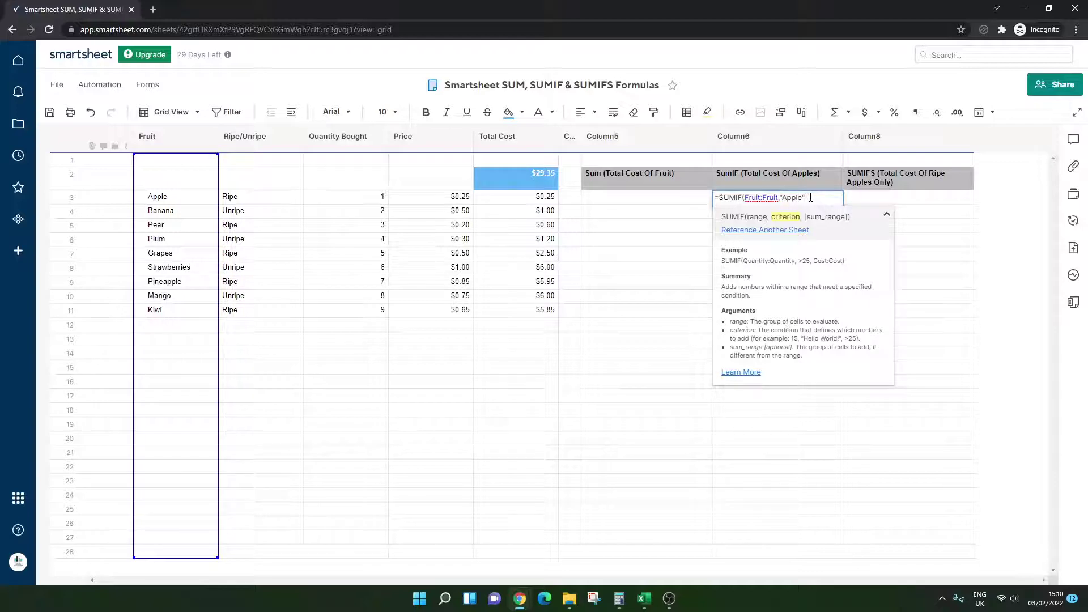
Try "Banana" as the SUMIF criterion and put "Apple" back
{"action": "double_click", "coordinate": [795, 197]}
{"action": "type", "text": "Banana"}
{"action": "key", "text": "BackSpace"}
{"action": "key", "text": "BackSpace"}
{"action": "key", "text": "BackSpace"}
{"action": "key", "text": "BackSpace"}
{"action": "key", "text": "BackSpace"}
{"action": "key", "text": "BackSpace"}
{"action": "key", "text": "BackSpace"}
{"action": "type", "text": "Apple\""}
Add [Total Cost]:[Total Cost] as the sum range and complete the SUMIF formula
{"action": "left_click_drag", "start_coordinate": [522, 199], "coordinate": [539, 340]}
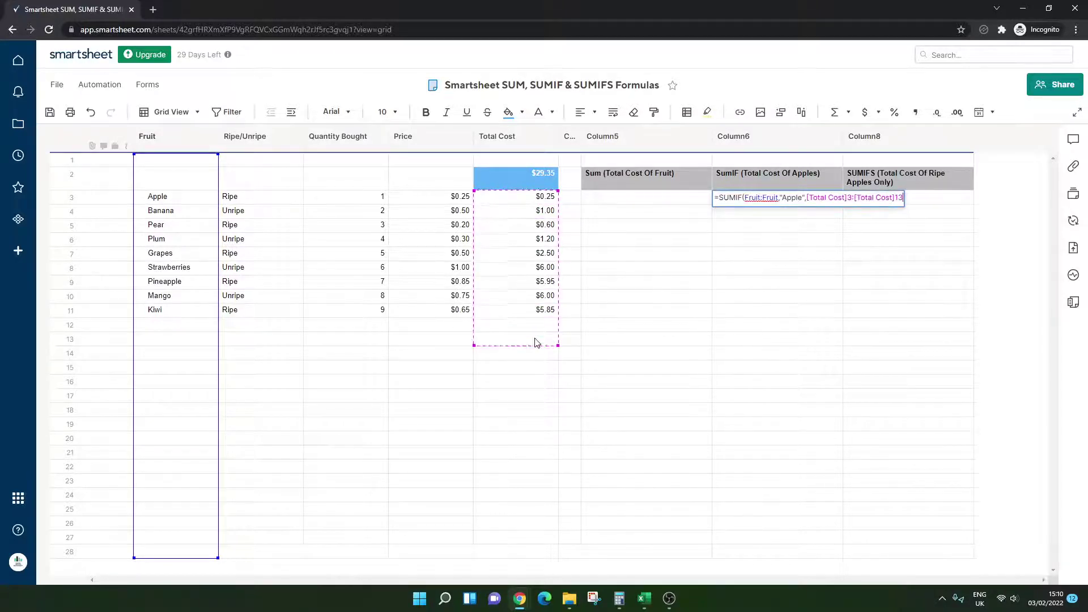
{"action": "left_click", "coordinate": [851, 197]}
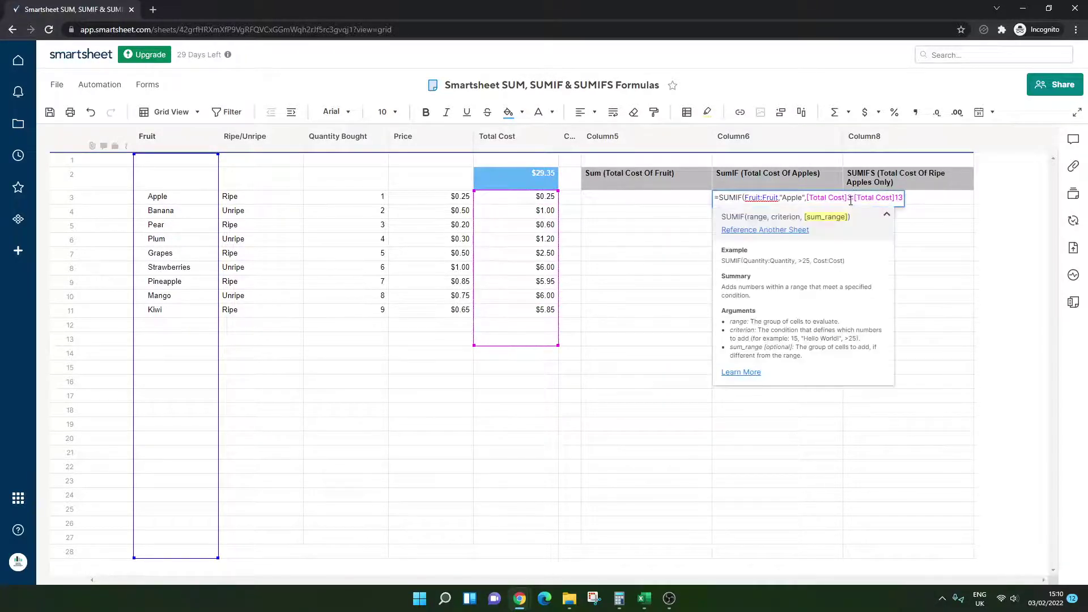
{"action": "key", "text": "BackSpace"}
{"action": "left_click", "coordinate": [899, 199]}
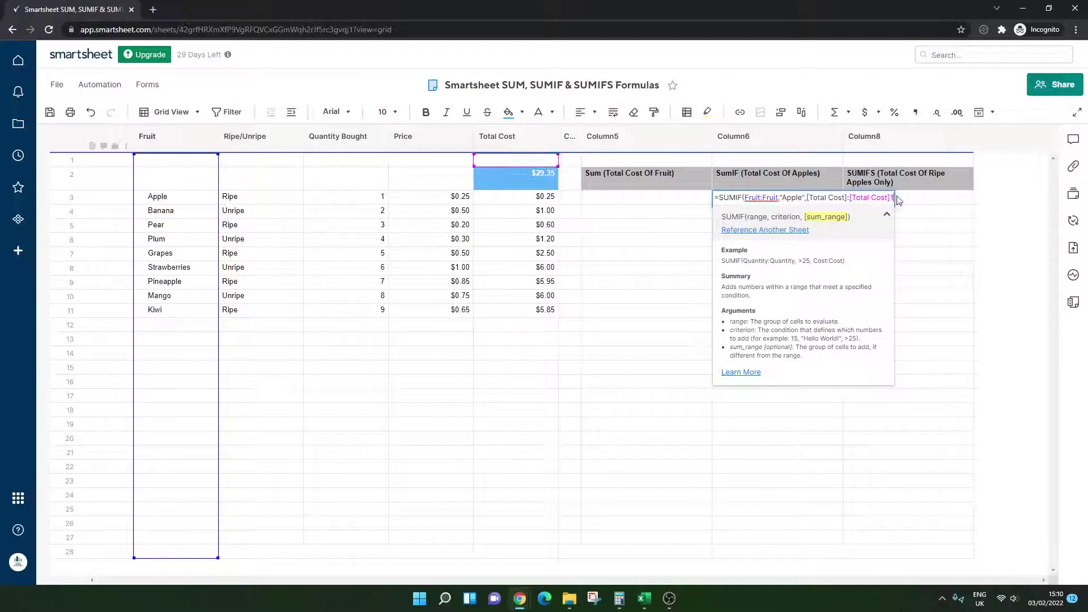
{"action": "key", "text": "BackSpace"}
{"action": "key", "text": "BackSpace"}
{"action": "type", "text": ")"}
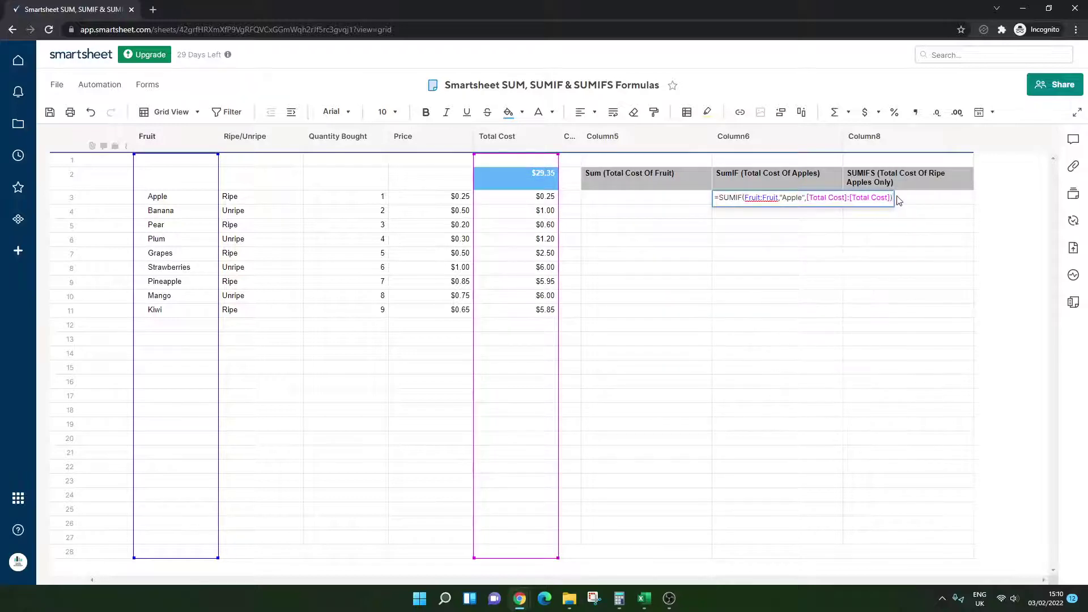
{"action": "key", "text": "Return"}
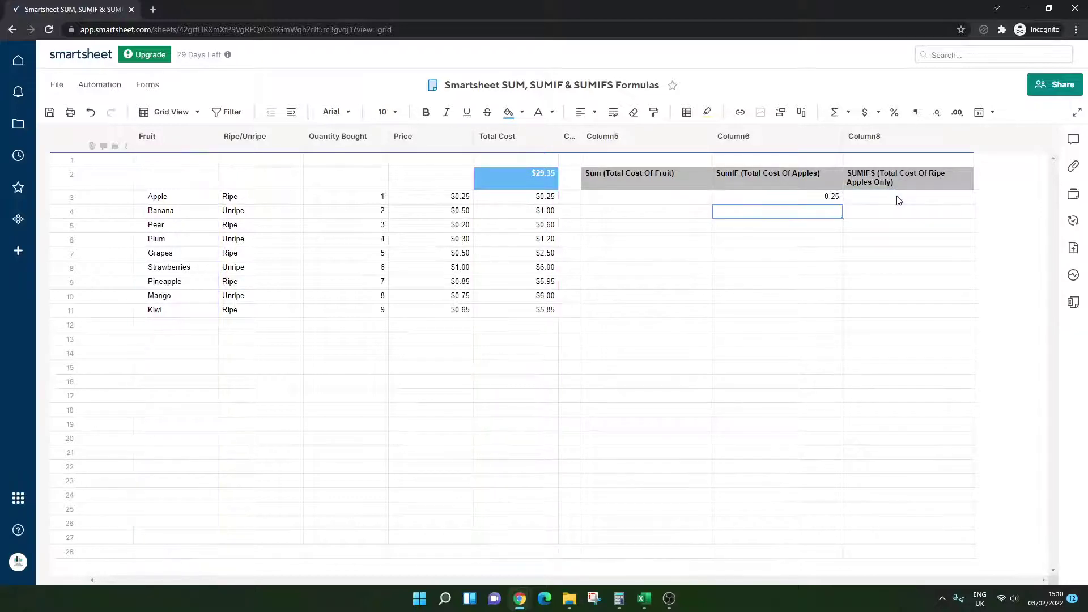
Format the SUMIF result in Column6 row 3 as dollar currency and review its formula
{"action": "left_click", "coordinate": [837, 195]}
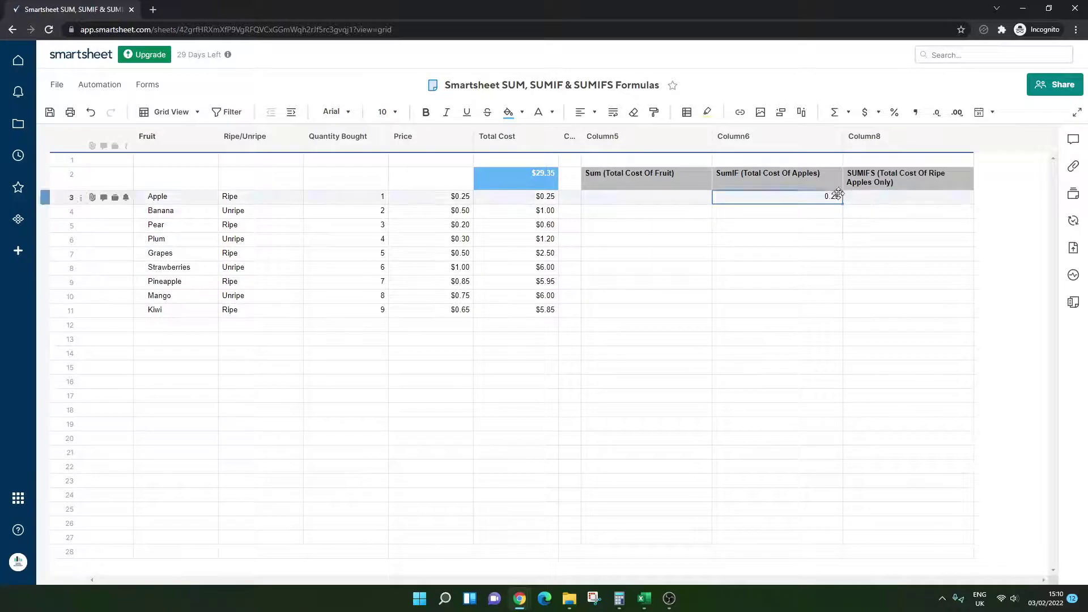
{"action": "left_click", "coordinate": [865, 112]}
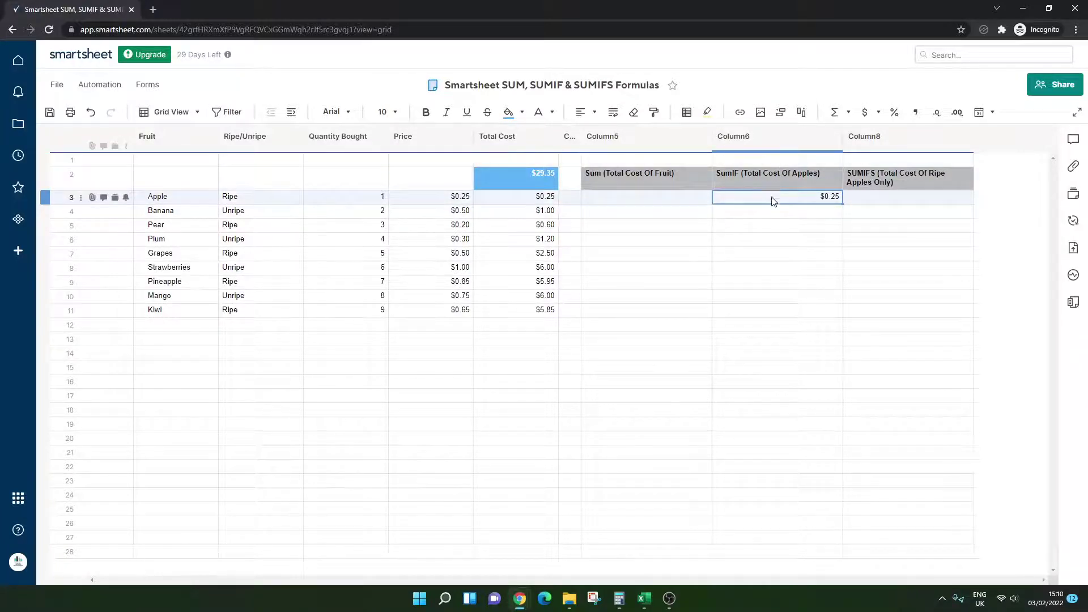
{"action": "double_click", "coordinate": [757, 196]}
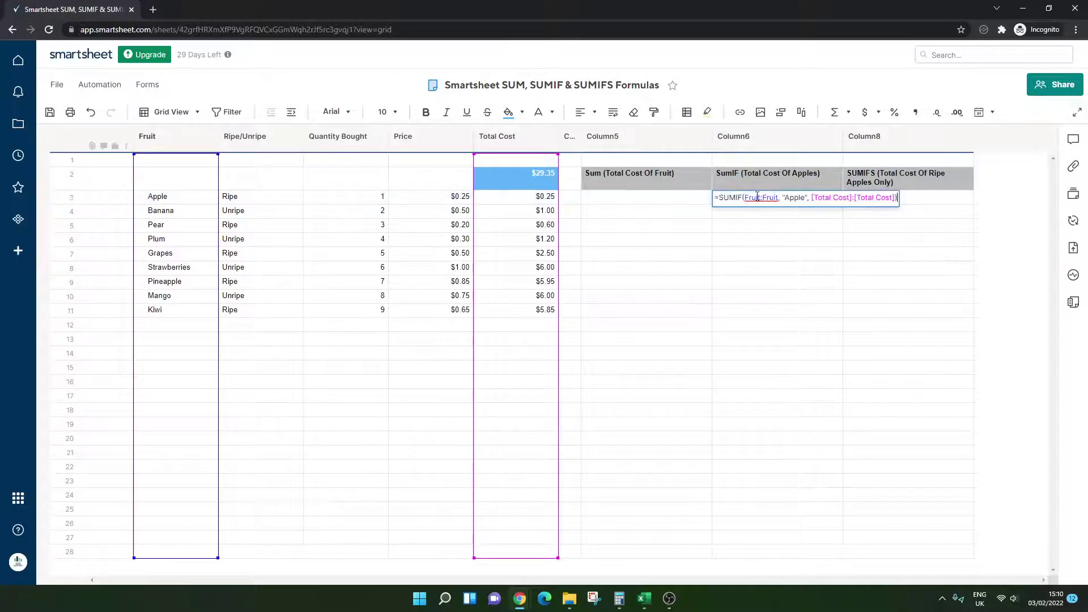
{"action": "key", "text": "Return"}
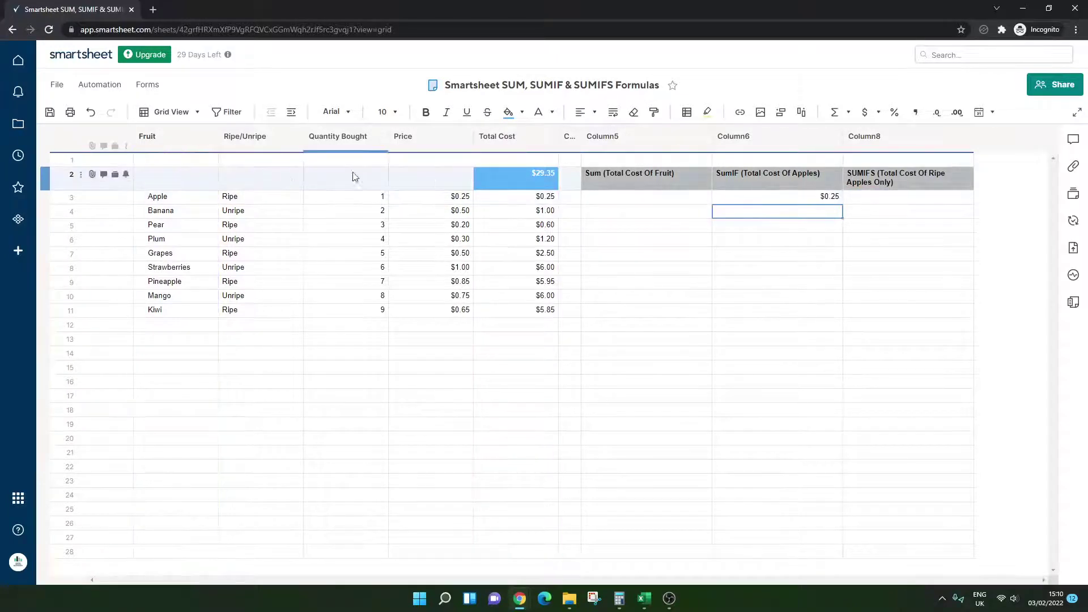
Start a new fruit entry in row 12 with Fruit Apple and Ripe/Unripe value Ripe
{"action": "left_click", "coordinate": [367, 202]}
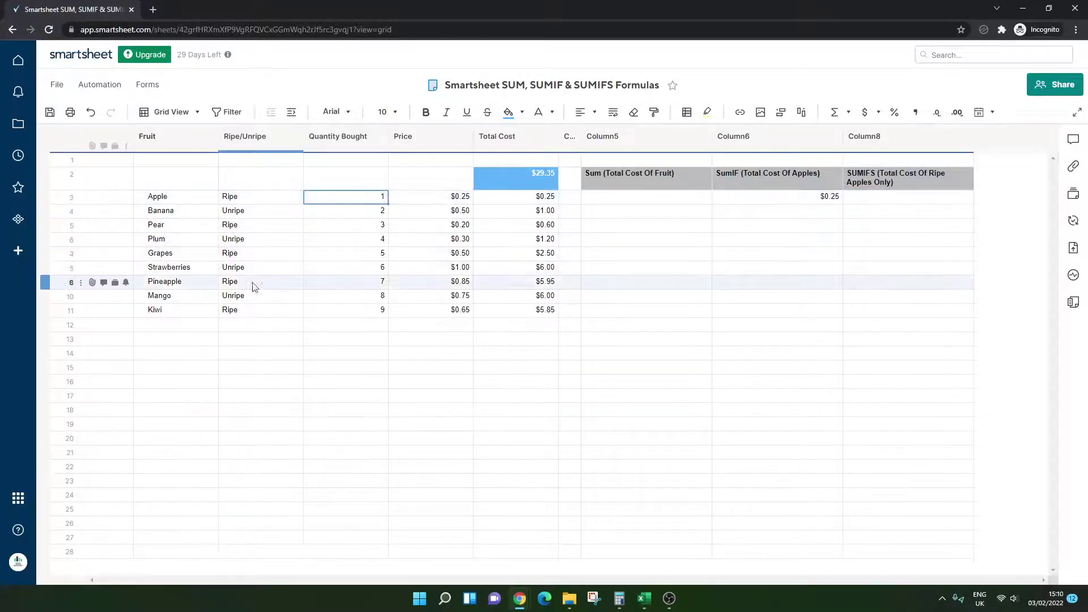
{"action": "left_click", "coordinate": [208, 323]}
{"action": "type", "text": "Apple"}
{"action": "key", "text": "Return"}
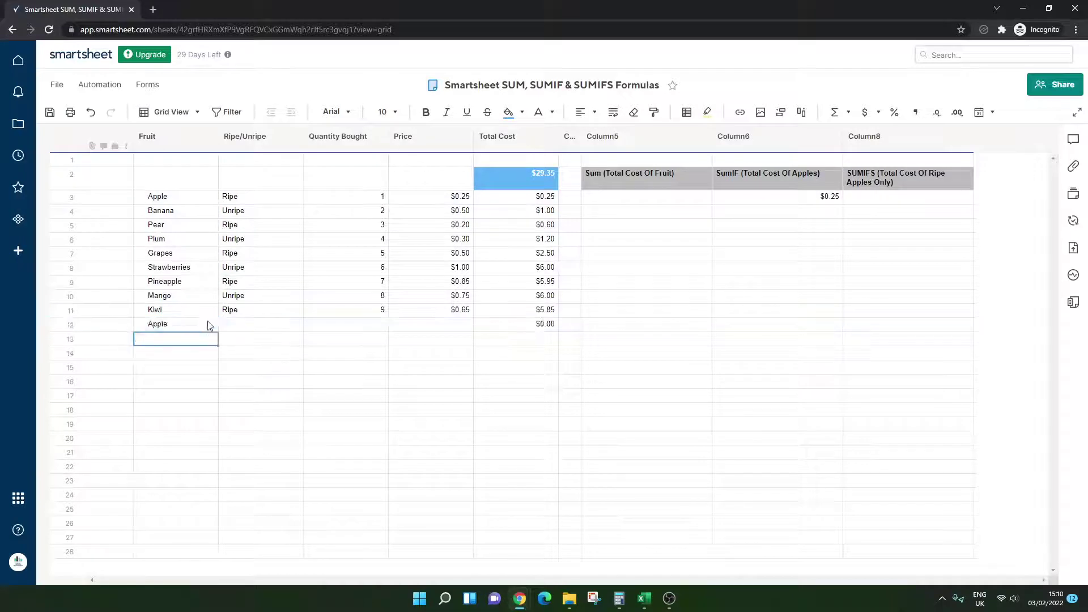
{"action": "key", "text": "Up"}
{"action": "key", "text": "Right"}
{"action": "type", "text": "Ripe"}
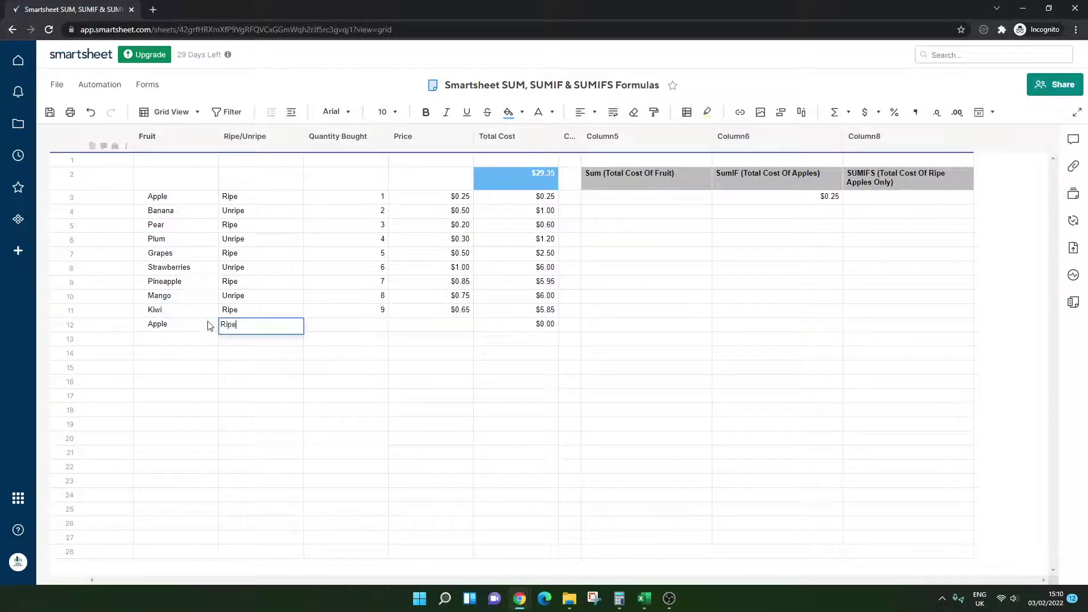
{"action": "key", "text": "Return"}
Set the row 12 apple's Quantity Bought to 10 and Price to 0.35, and check the SUMIF result
{"action": "key", "text": "Up"}
{"action": "key", "text": "Right"}
{"action": "type", "text": "10"}
{"action": "key", "text": "Return"}
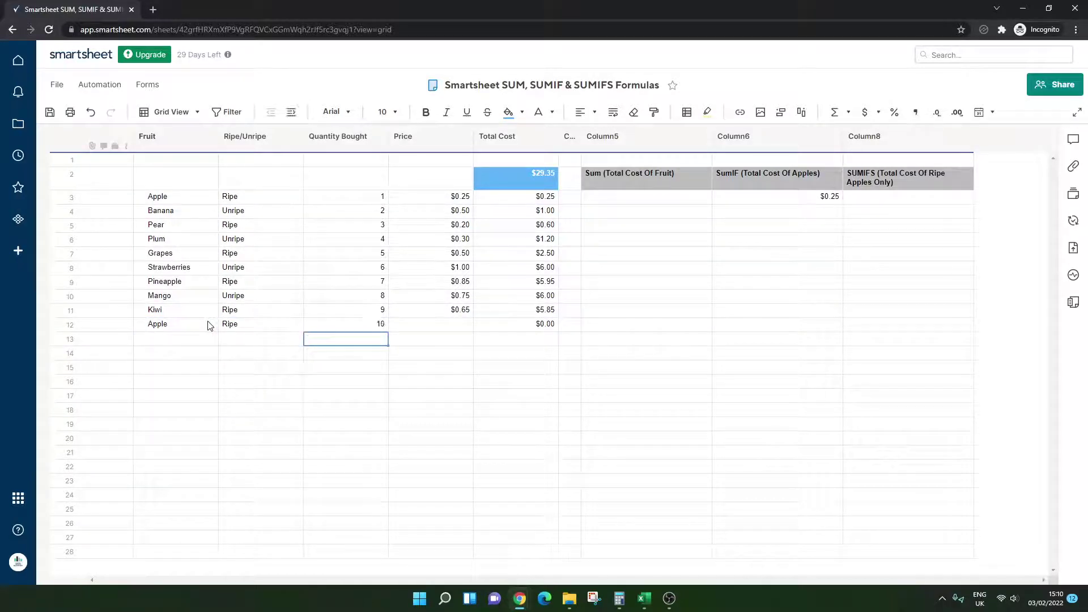
{"action": "key", "text": "Up"}
{"action": "key", "text": "Right"}
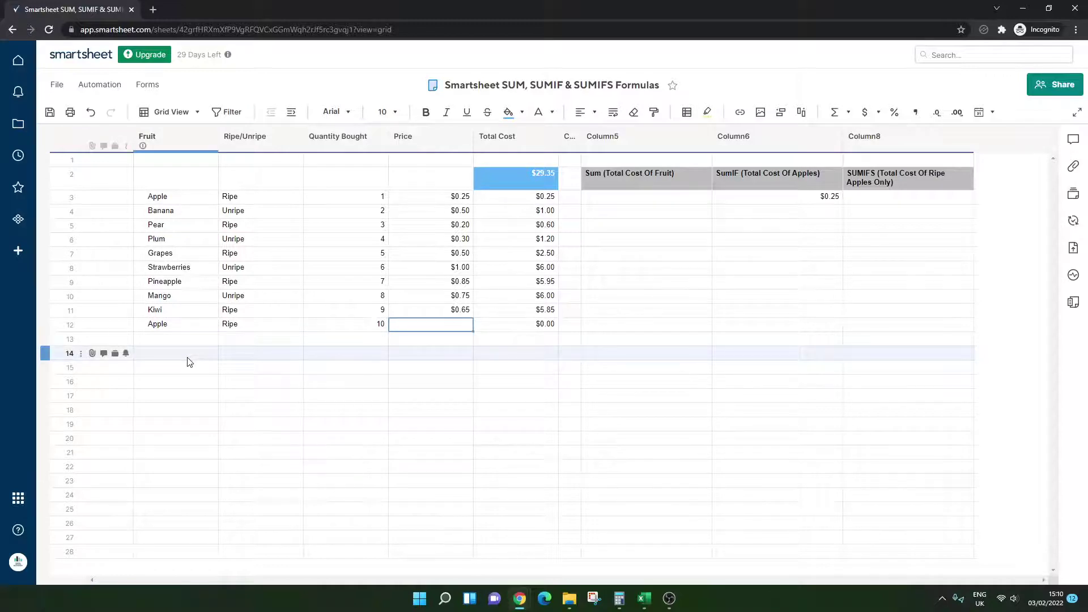
{"action": "type", "text": "0.35"}
{"action": "key", "text": "Return"}
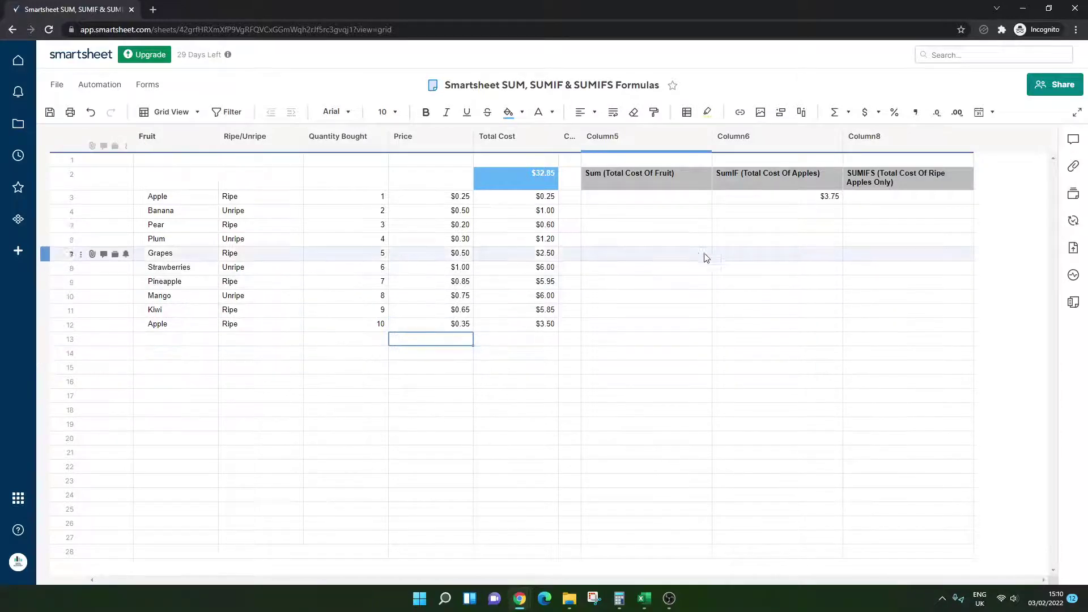
{"action": "left_click", "coordinate": [793, 197]}
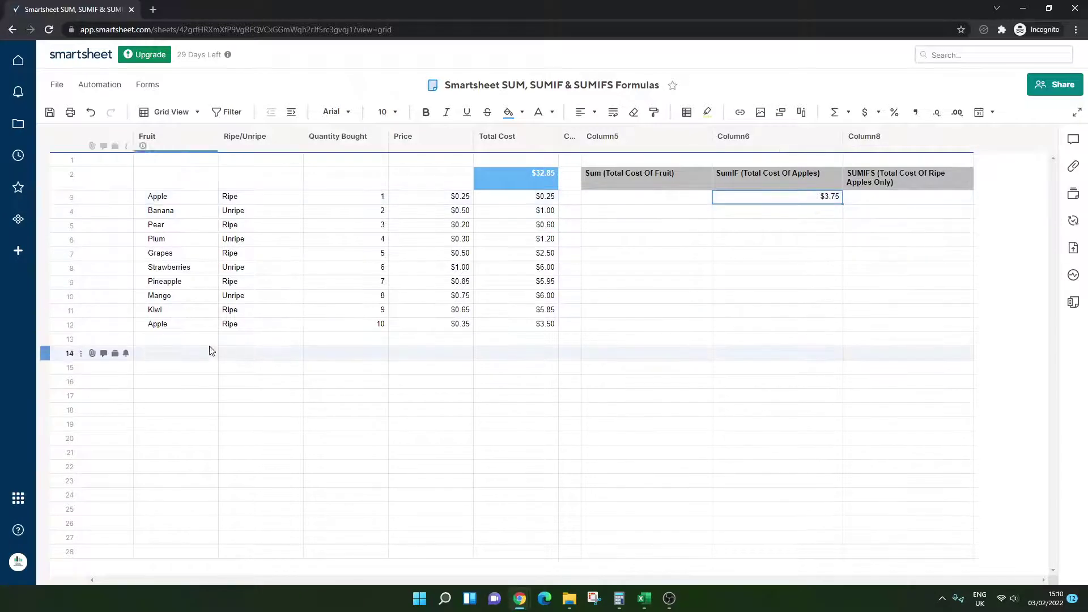
Start another fruit entry in row 13 with Fruit Apple and Ripe/Unripe value Unripe
{"action": "left_click", "coordinate": [199, 335]}
{"action": "type", "text": "Apple"}
{"action": "key", "text": "Return"}
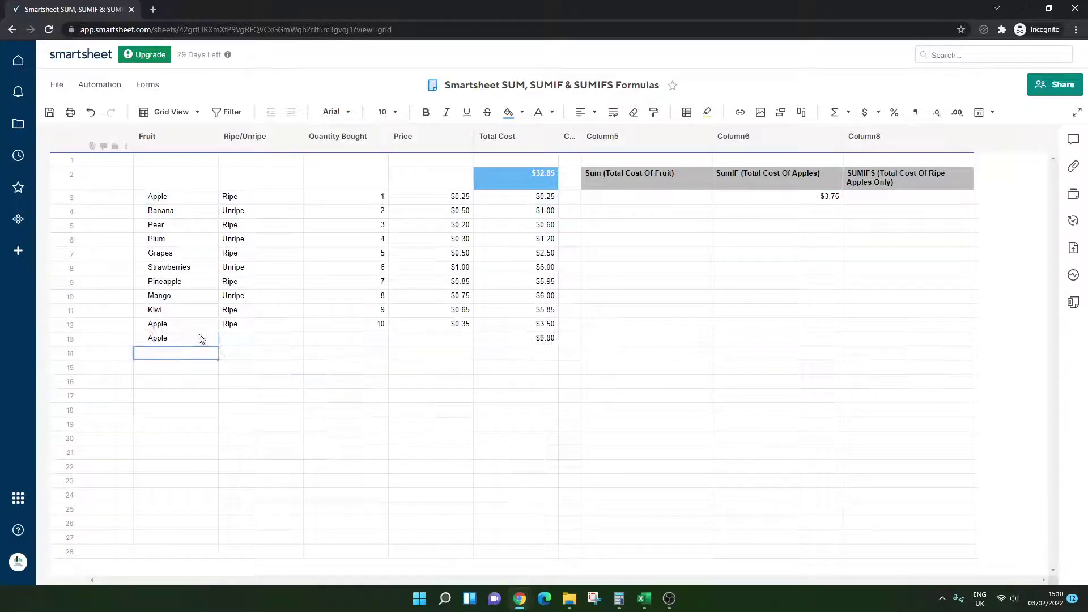
{"action": "key", "text": "Tab"}
{"action": "type", "text": "Unripe"}
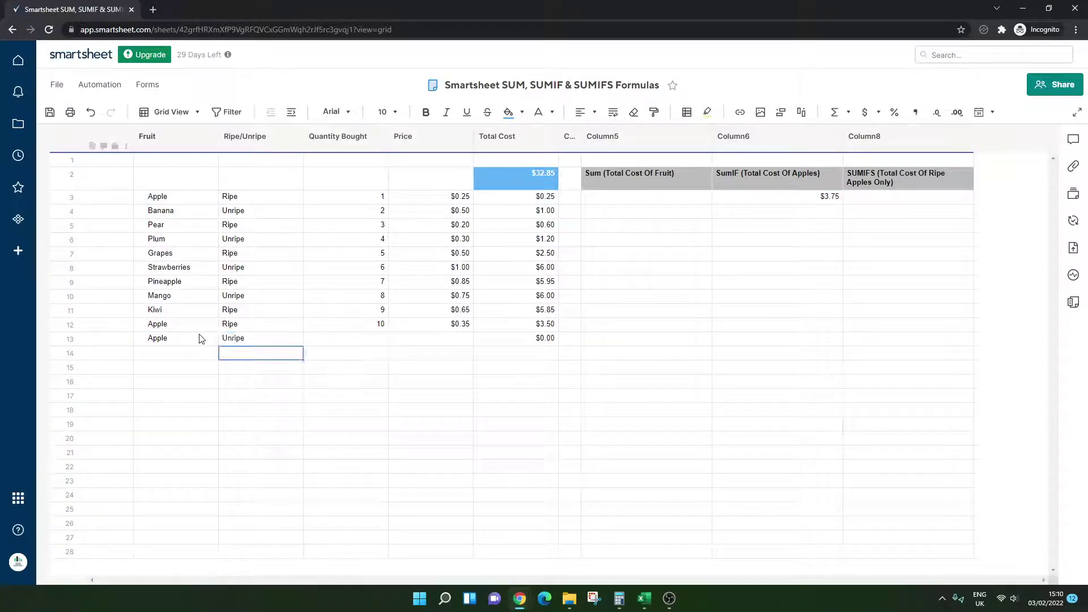
Set the row 13 unripe apple's Quantity Bought to 20 and Price to 0.10
{"action": "key", "text": "Tab"}
{"action": "type", "text": "20"}
{"action": "key", "text": "Return"}
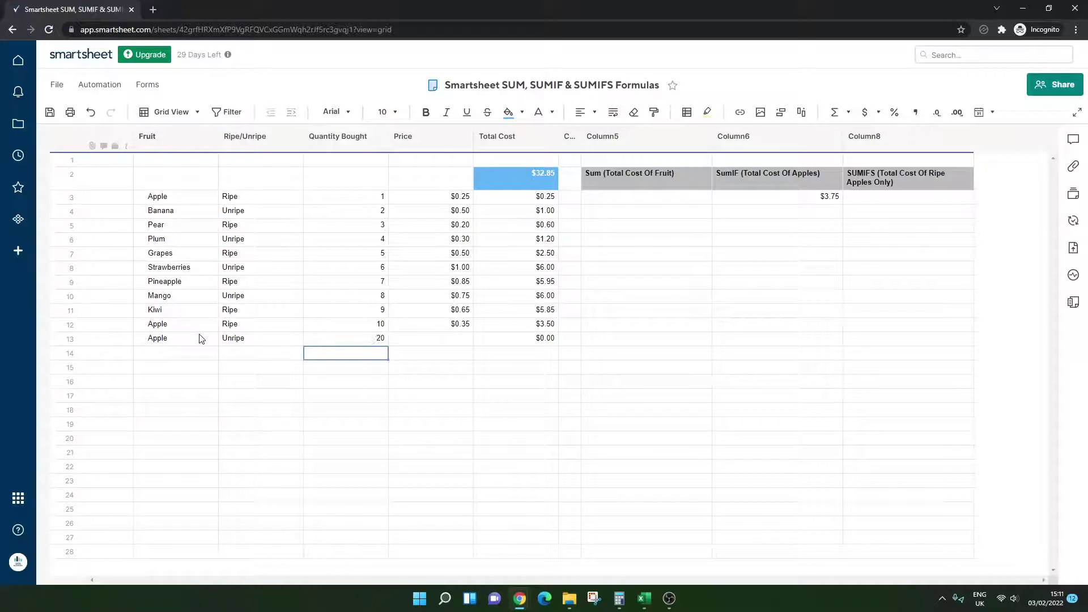
{"action": "key", "text": "Up"}
{"action": "key", "text": "Right"}
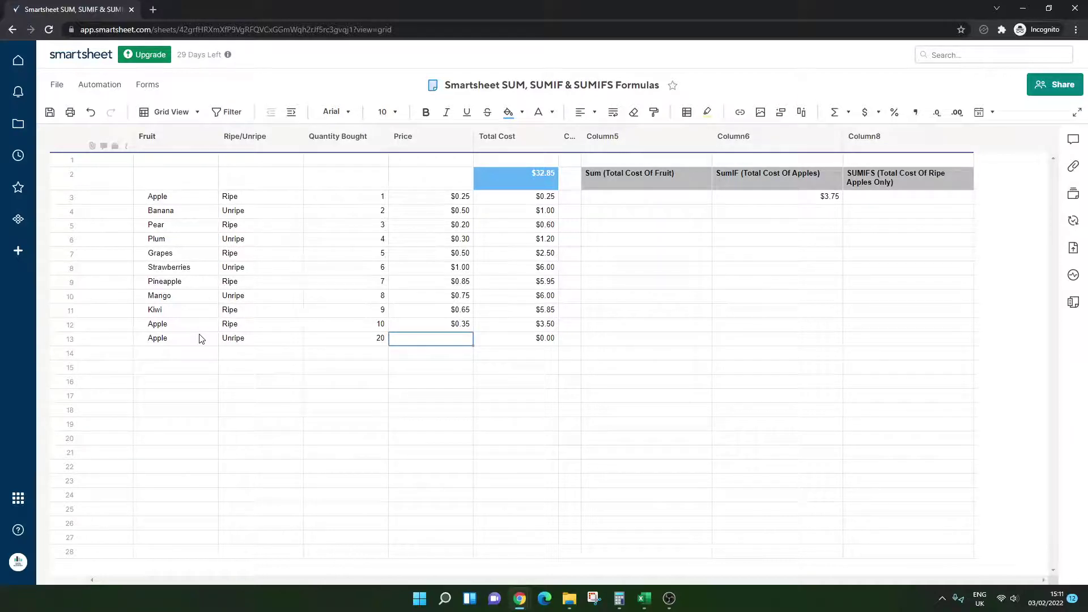
{"action": "type", "text": "0.10"}
{"action": "key", "text": "Return"}
Check the row 13 total cost and review the SUMIF formula in Column6 row 3
{"action": "left_click", "coordinate": [521, 339]}
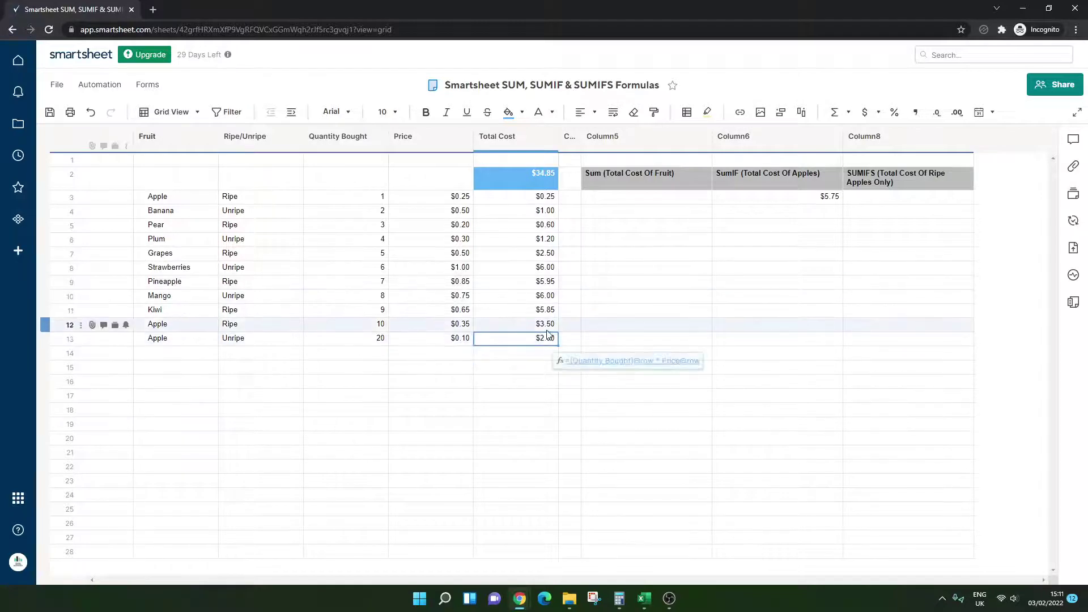
{"action": "left_click", "coordinate": [801, 195]}
{"action": "double_click", "coordinate": [798, 197]}
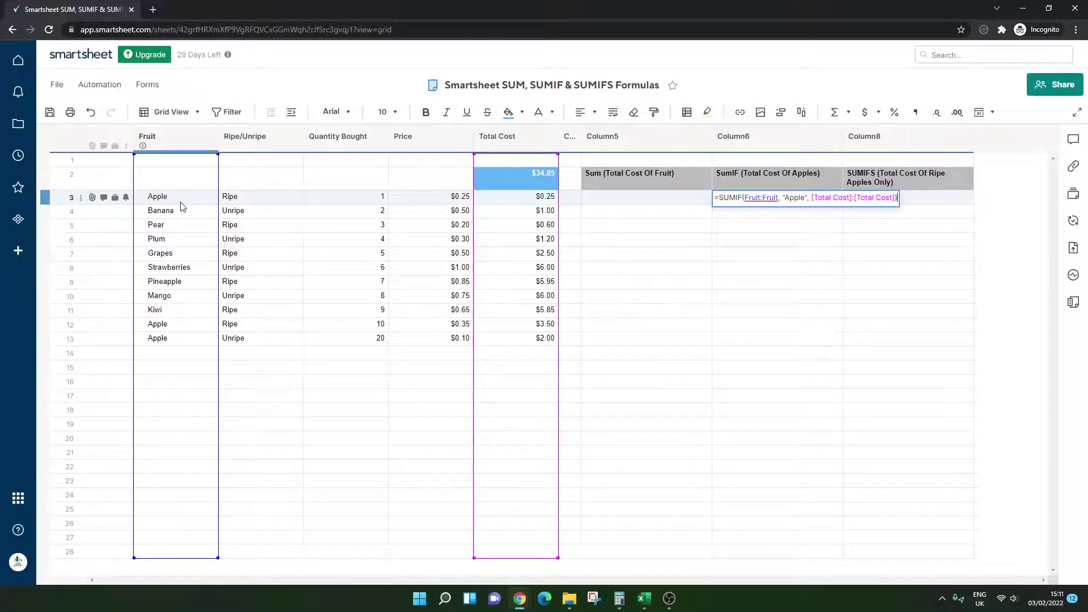
{"action": "key", "text": "Return"}
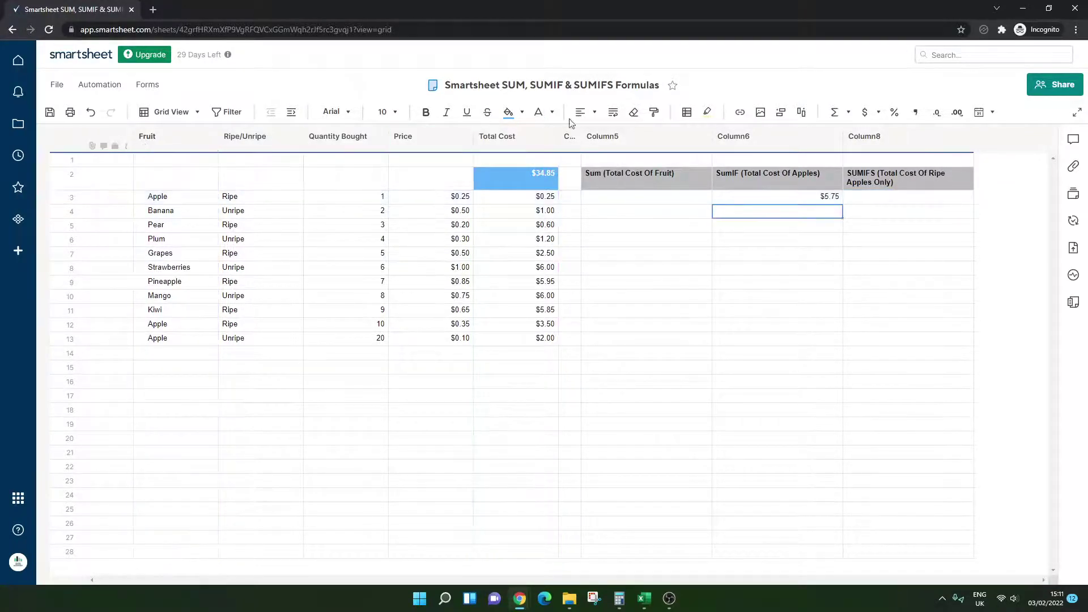
Check the Ripe/Unripe values of the last apple rows and start a SUMIFS formula in Column8 row 3
{"action": "left_click", "coordinate": [880, 198]}
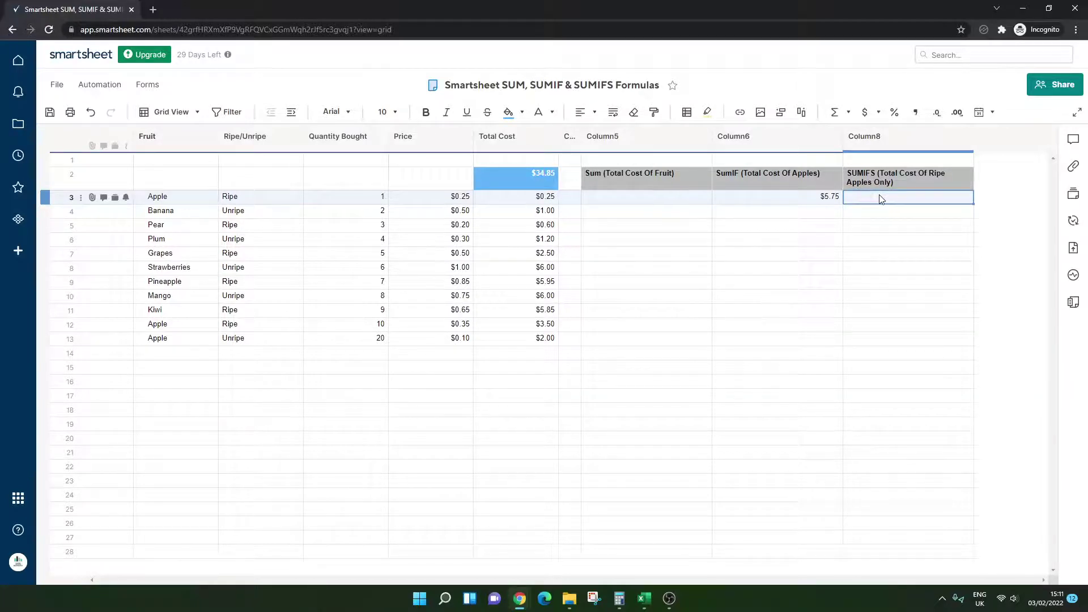
{"action": "left_click_drag", "start_coordinate": [217, 339], "coordinate": [232, 329]}
{"action": "left_click", "coordinate": [234, 338]}
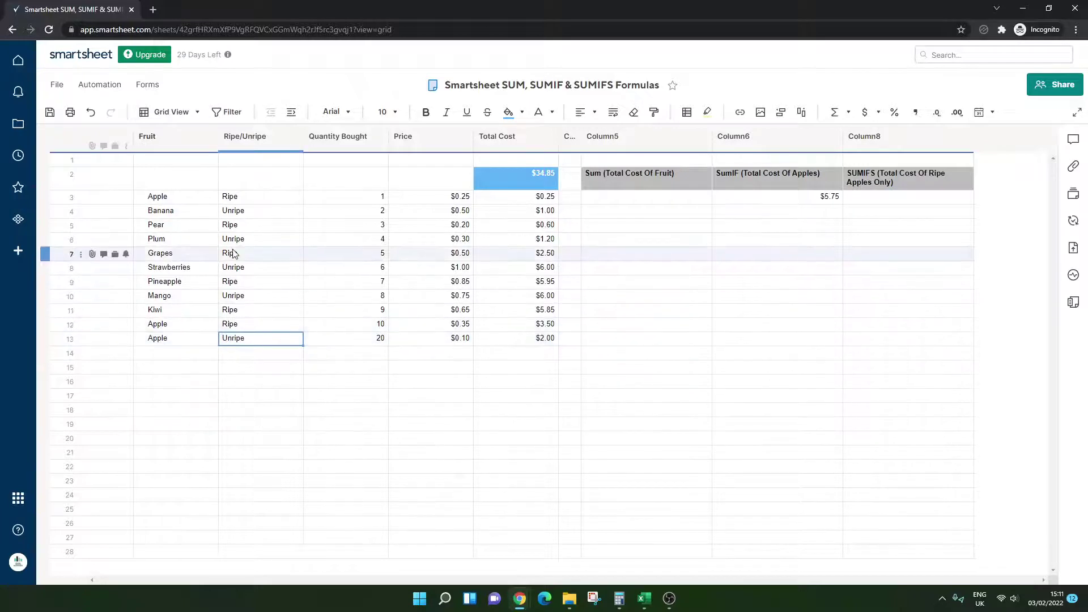
{"action": "left_click", "coordinate": [853, 202]}
{"action": "left_click", "coordinate": [859, 200]}
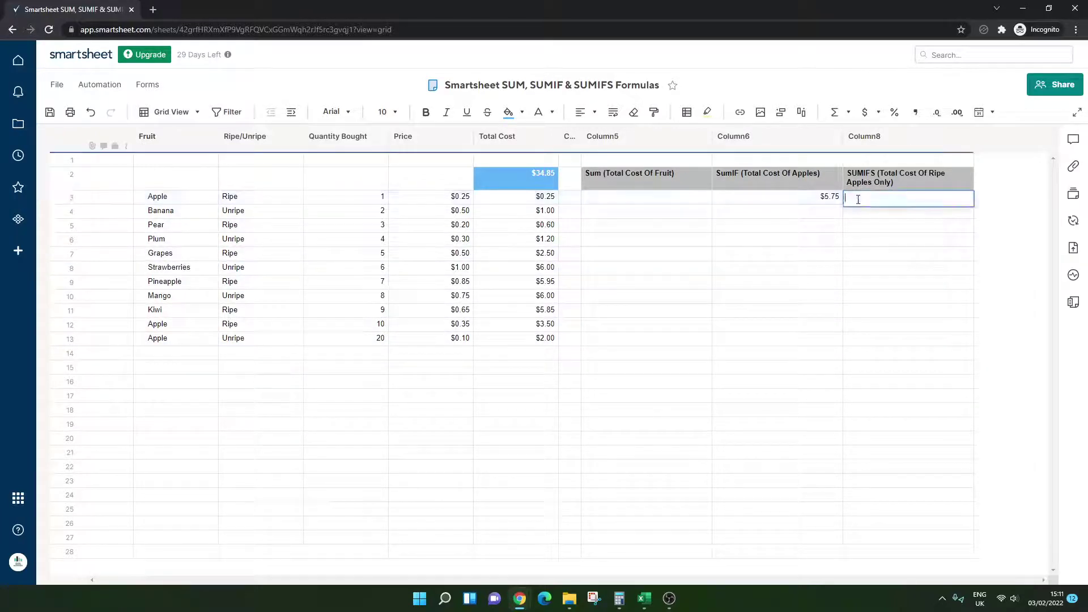
{"action": "type", "text": "=SUMIFS"}
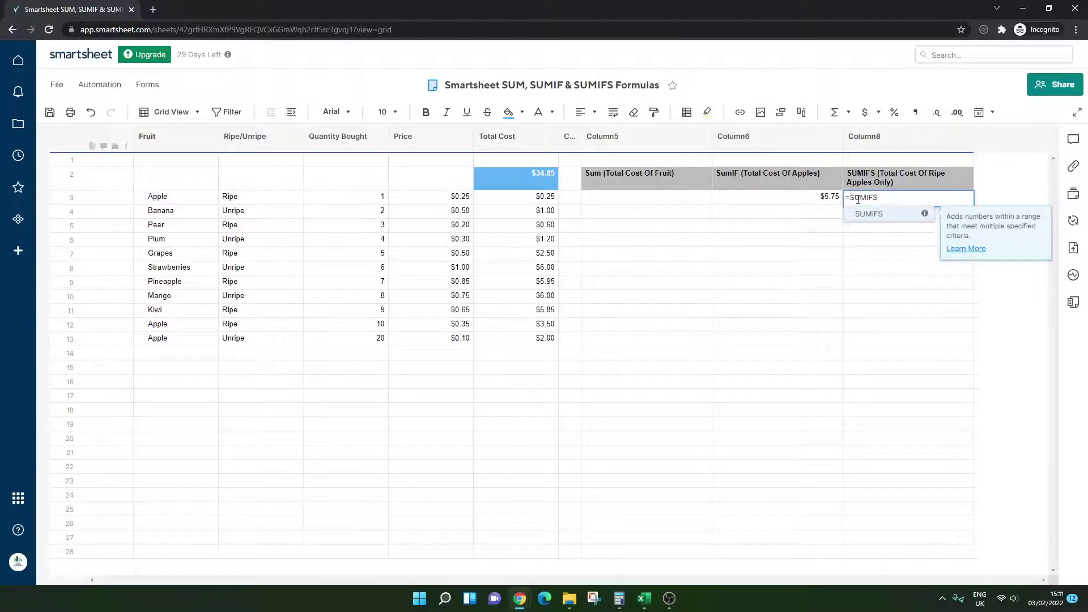
{"action": "type", "text": "("}
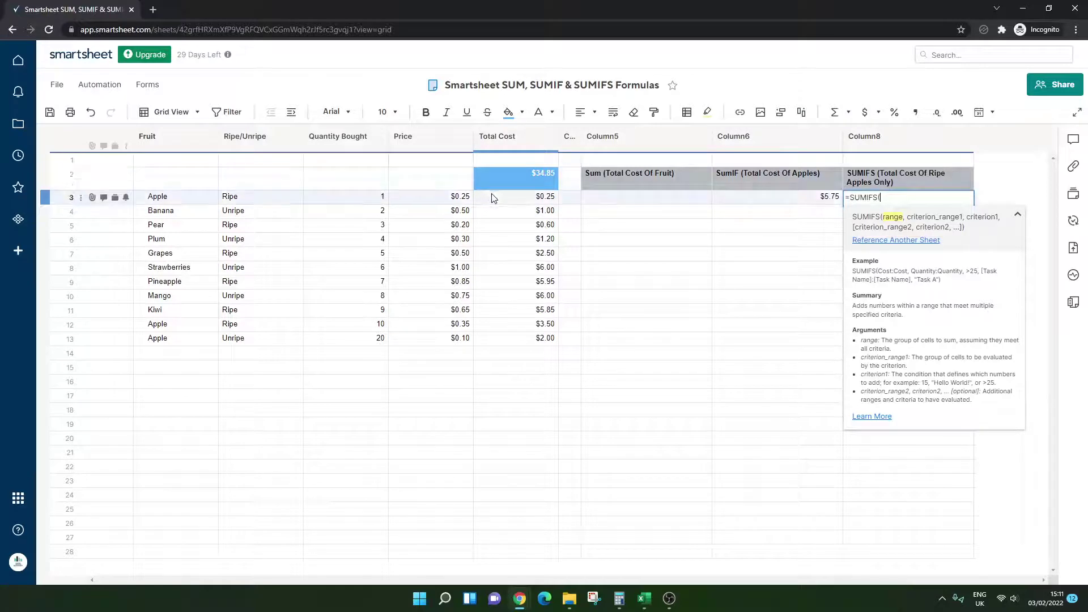
Set the SUMIFS sum range to the entire Total Cost column, without row numbers
{"action": "left_click_drag", "start_coordinate": [492, 197], "coordinate": [508, 340]}
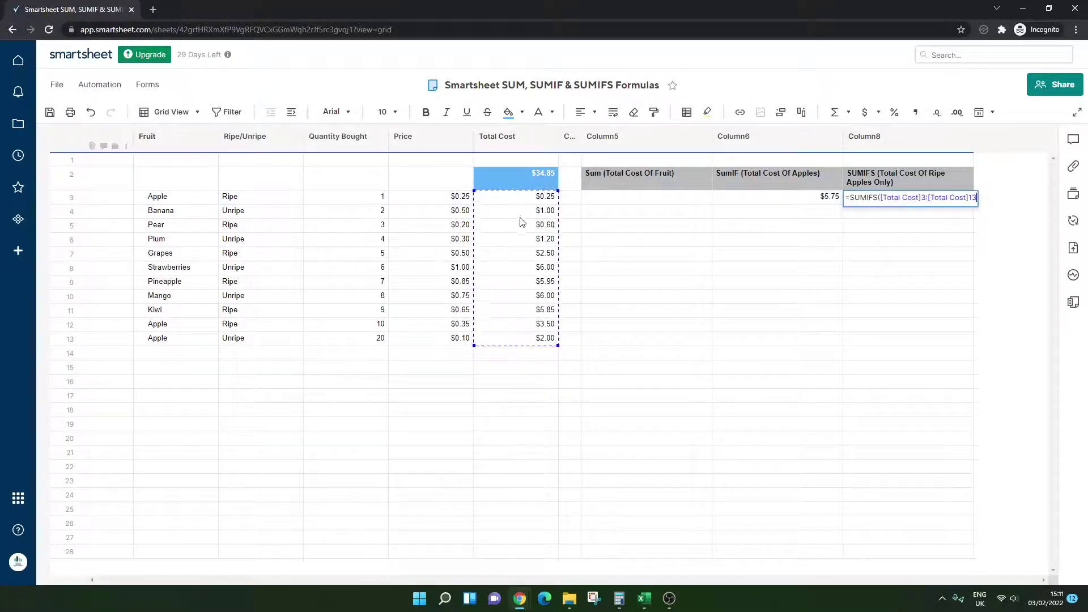
{"action": "left_click", "coordinate": [926, 197]}
{"action": "key", "text": "BackSpace"}
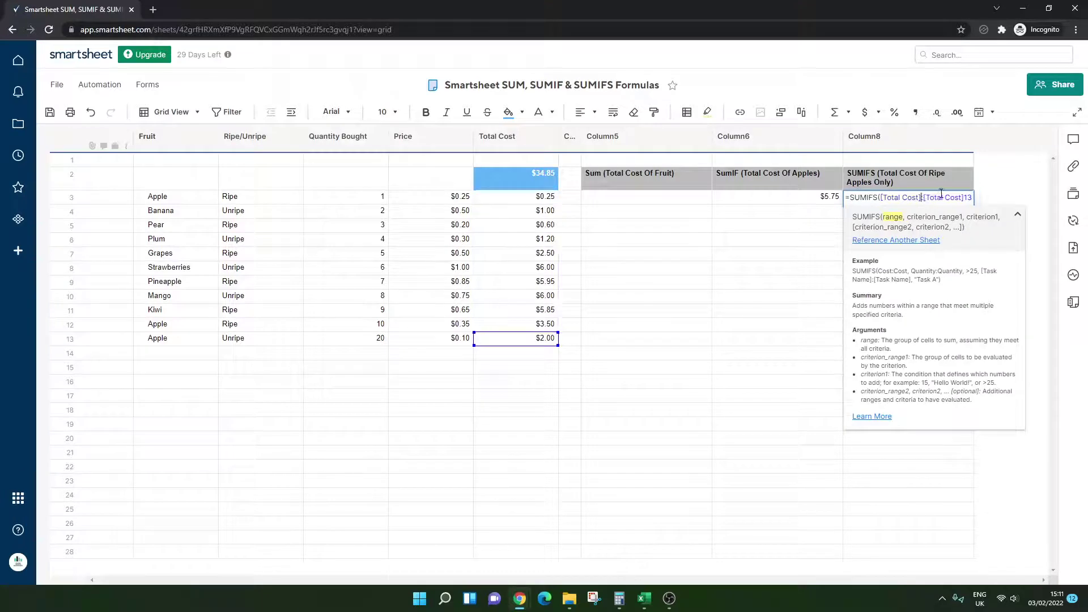
{"action": "left_click", "coordinate": [972, 198]}
{"action": "key", "text": "BackSpace"}
{"action": "key", "text": "BackSpace"}
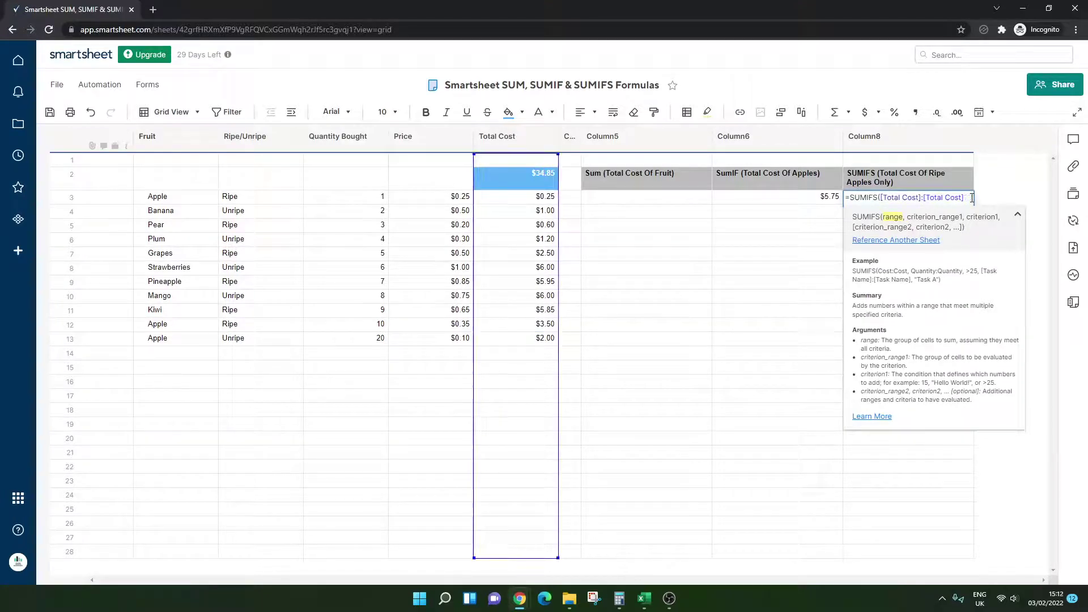
Add the entire Fruit column as the first SUMIFS criterion range, with "Apple" as its criterion
{"action": "type", "text": ","}
{"action": "left_click_drag", "start_coordinate": [183, 202], "coordinate": [178, 241]}
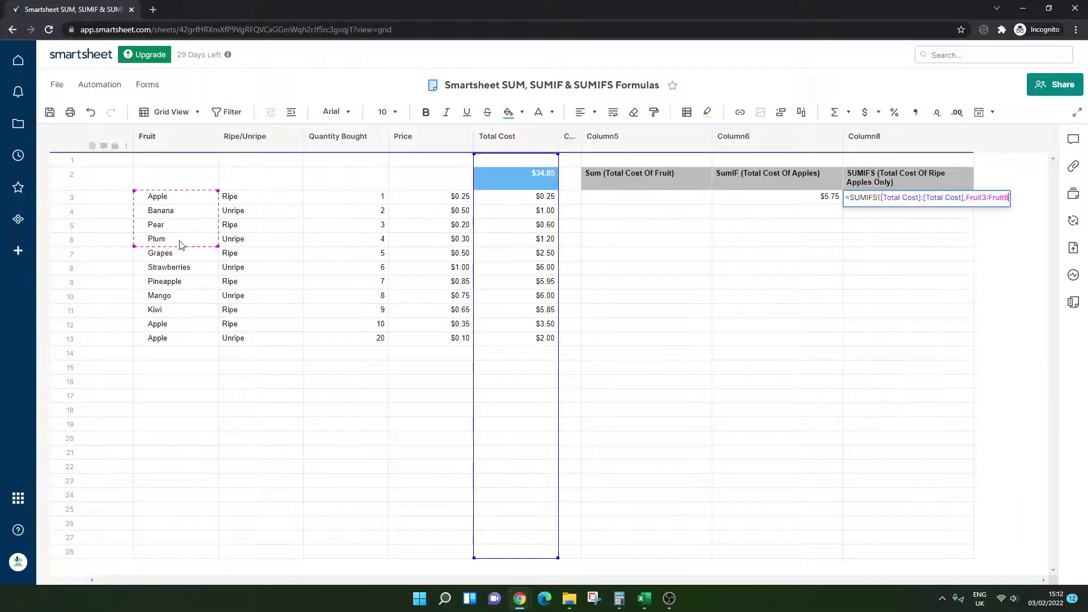
{"action": "left_click", "coordinate": [987, 195]}
{"action": "key", "text": "BackSpace"}
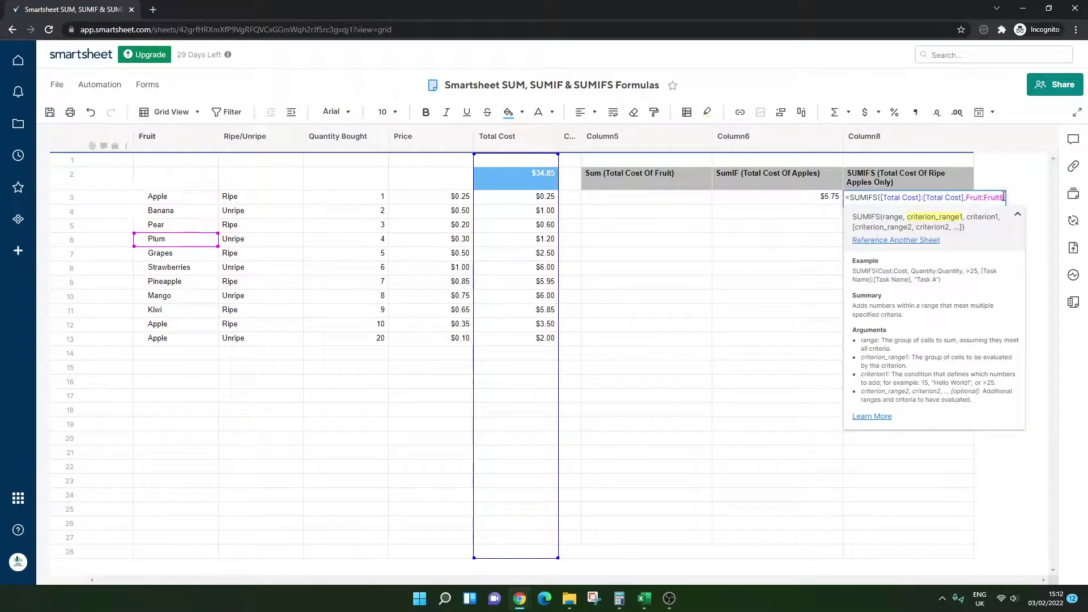
{"action": "key", "text": "BackSpace"}
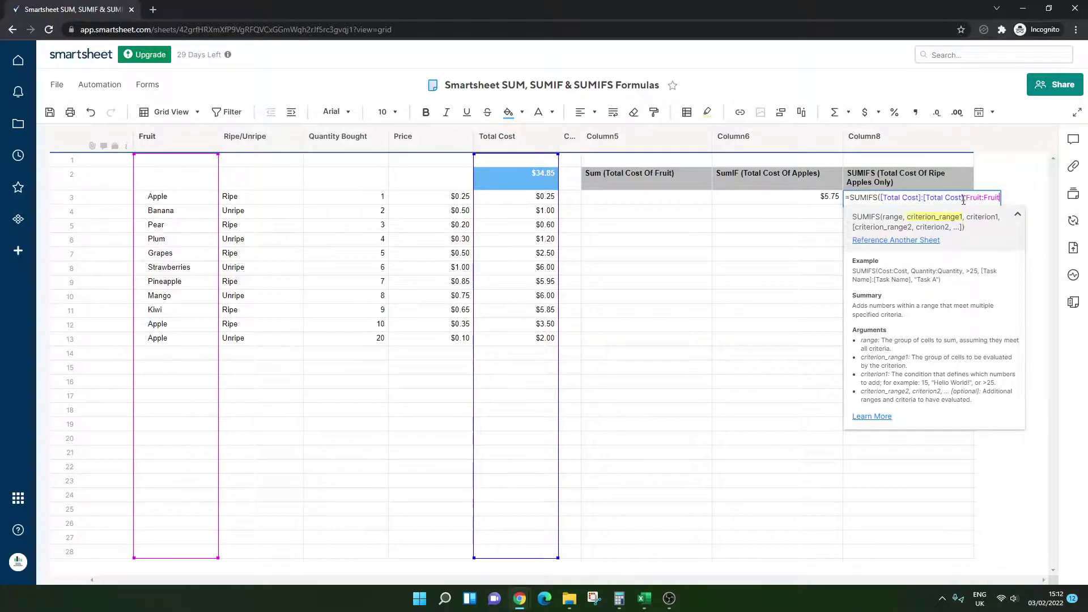
{"action": "type", "text": ","}
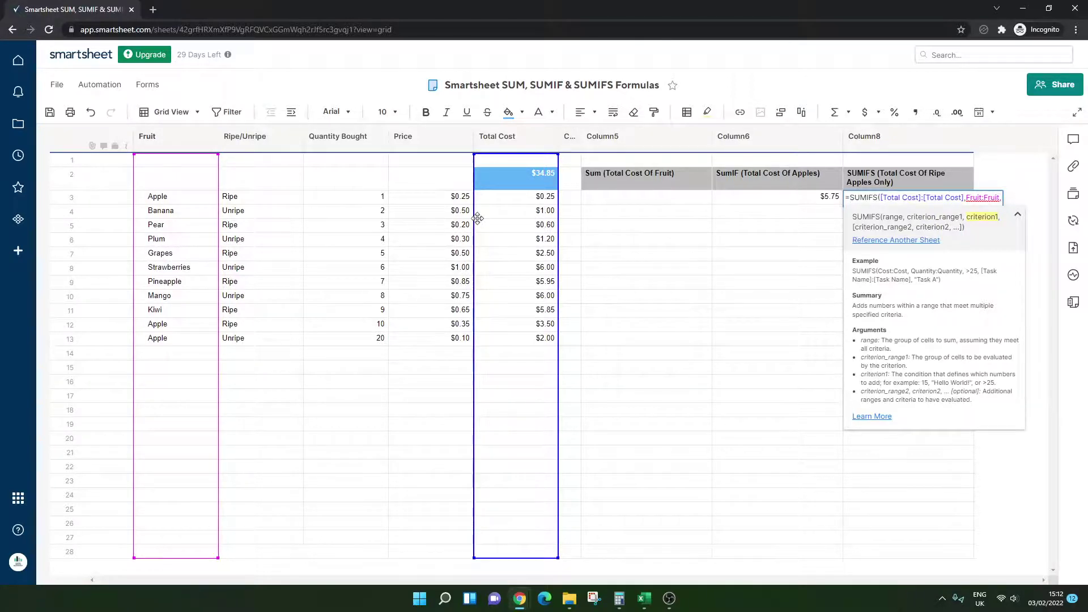
{"action": "type", "text": "\""}
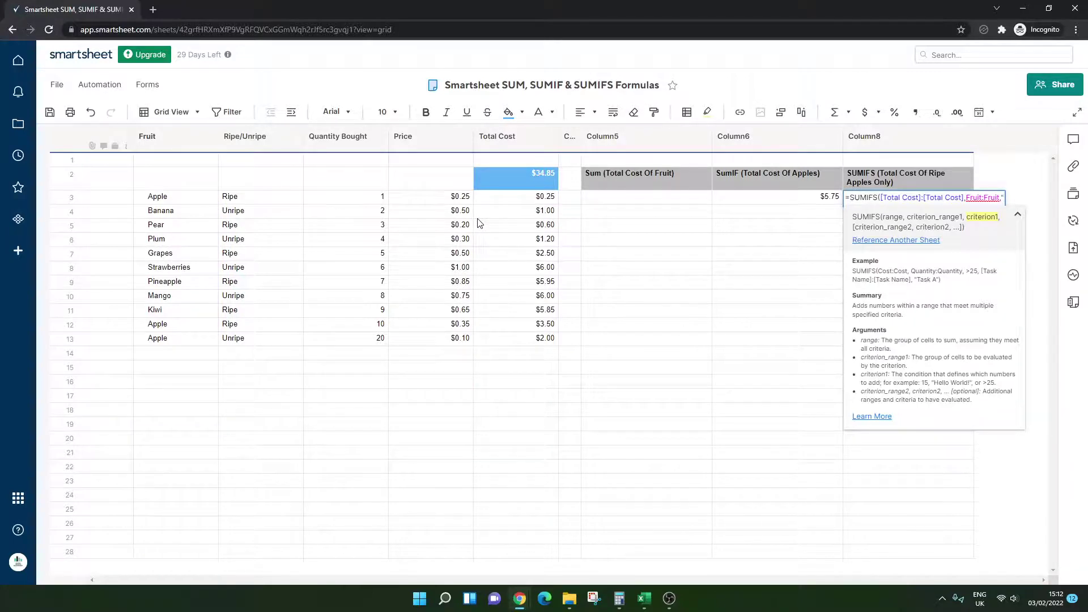
{"action": "type", "text": "Apple\""}
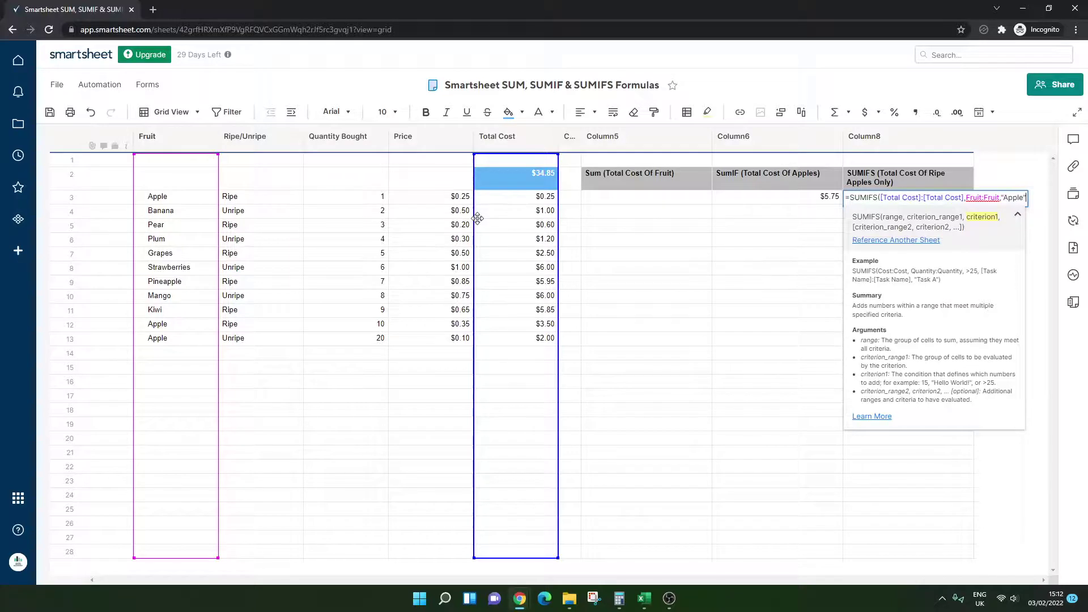
Add the entire Ripe/Unripe column with criterion "Ripe" to the SUMIFS formula and complete it
{"action": "type", "text": ","}
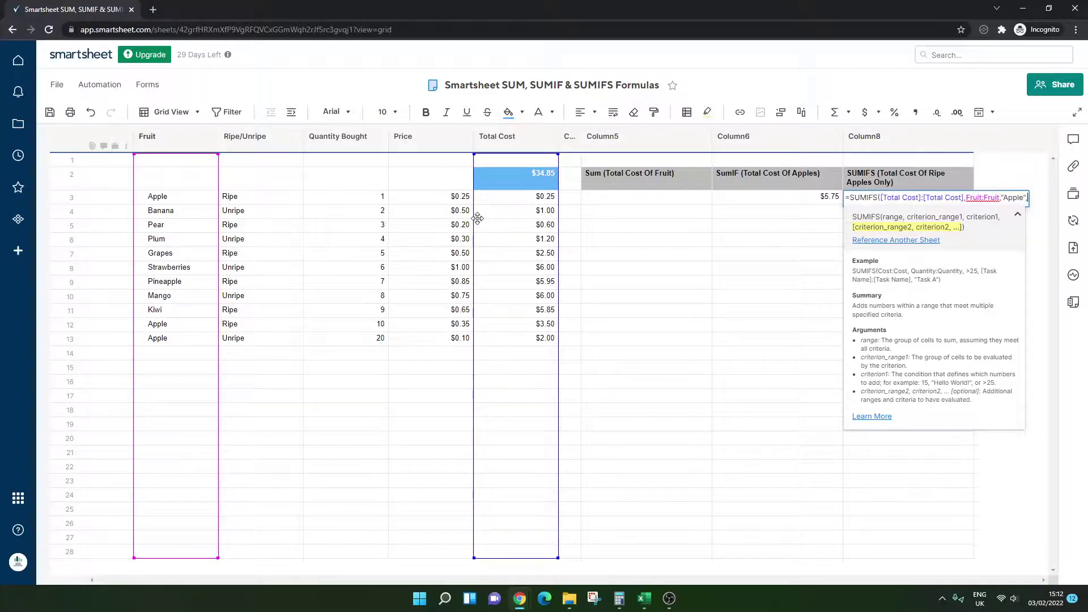
{"action": "left_click_drag", "start_coordinate": [263, 198], "coordinate": [269, 254]}
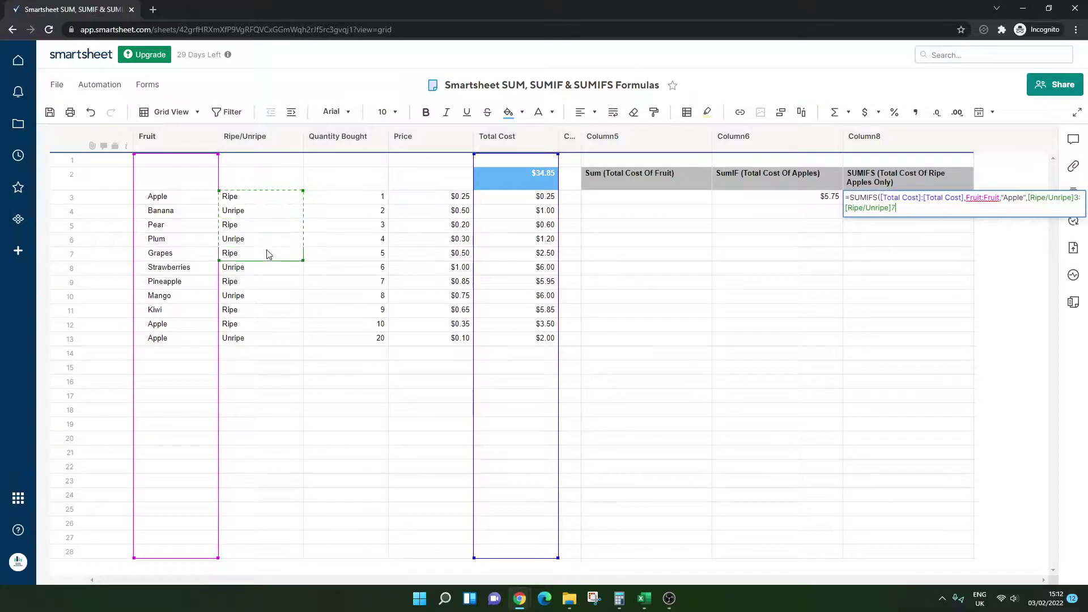
{"action": "left_click", "coordinate": [1079, 197]}
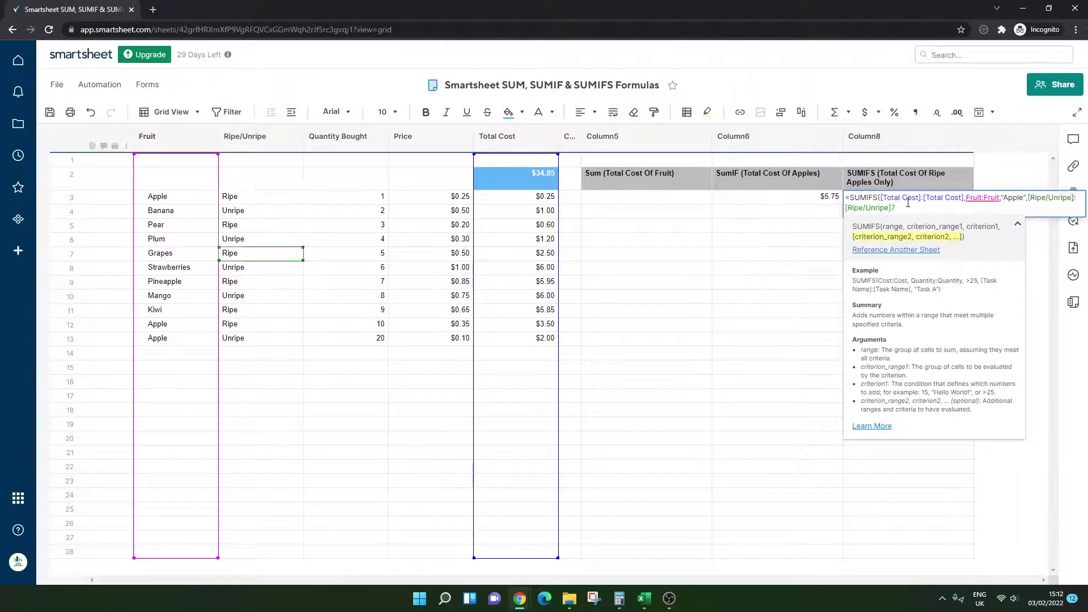
{"action": "key", "text": "BackSpace"}
{"action": "type", "text": ","}
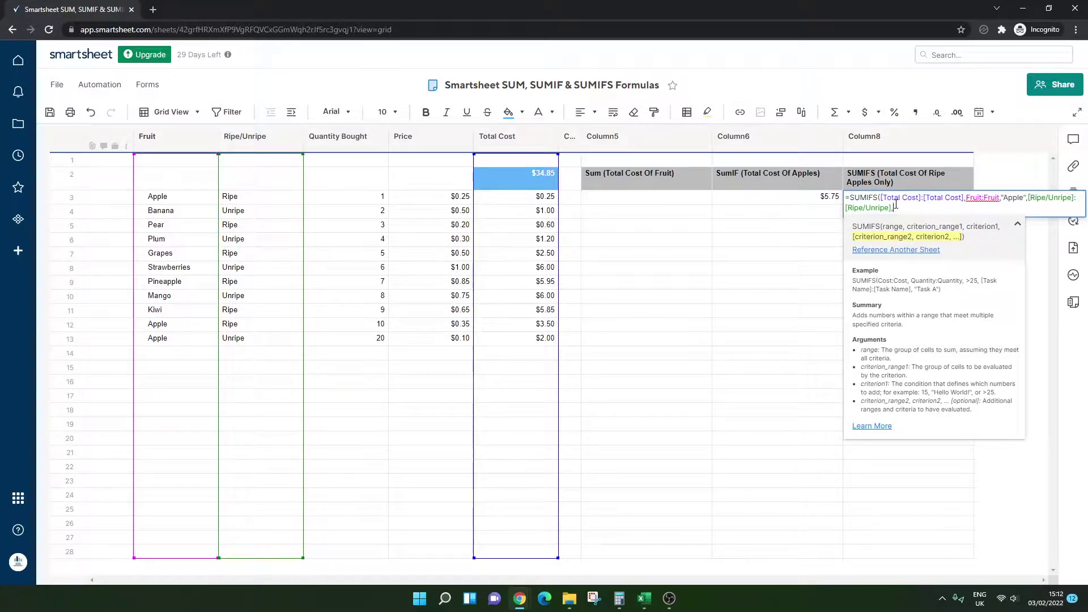
{"action": "type", "text": "\"R"}
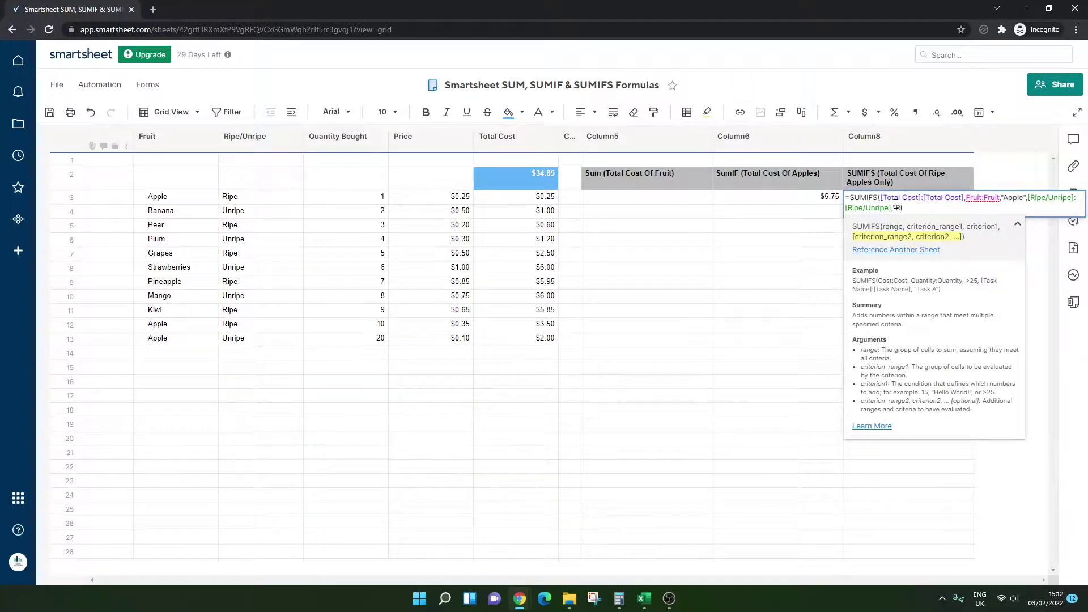
{"action": "type", "text": "ipe\")"}
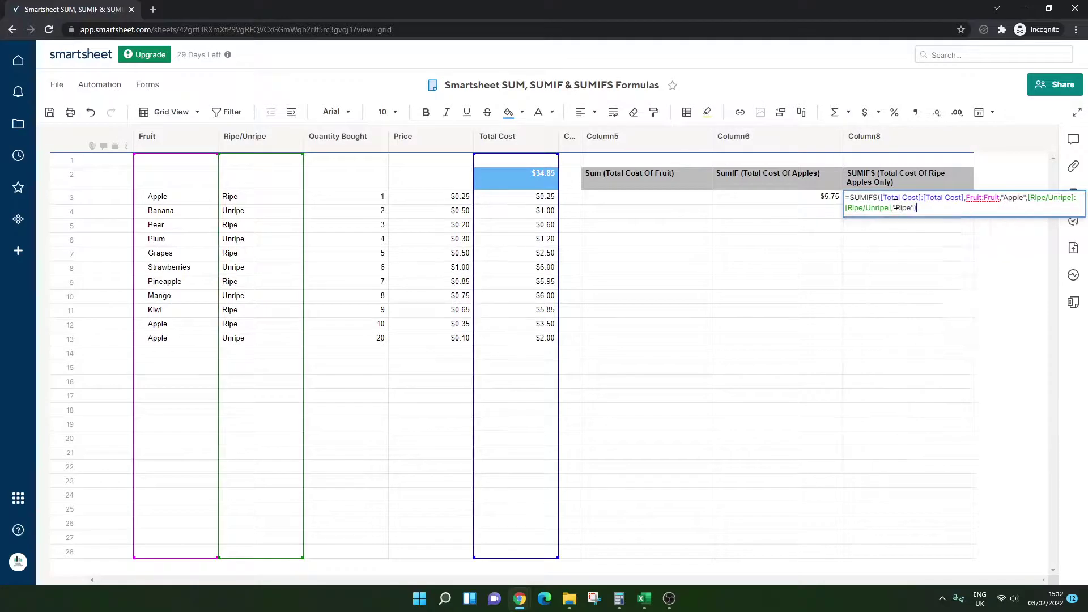
{"action": "key", "text": "Return"}
Format the SUMIFS result in Column8 row 3 as currency
{"action": "left_click", "coordinate": [899, 199]}
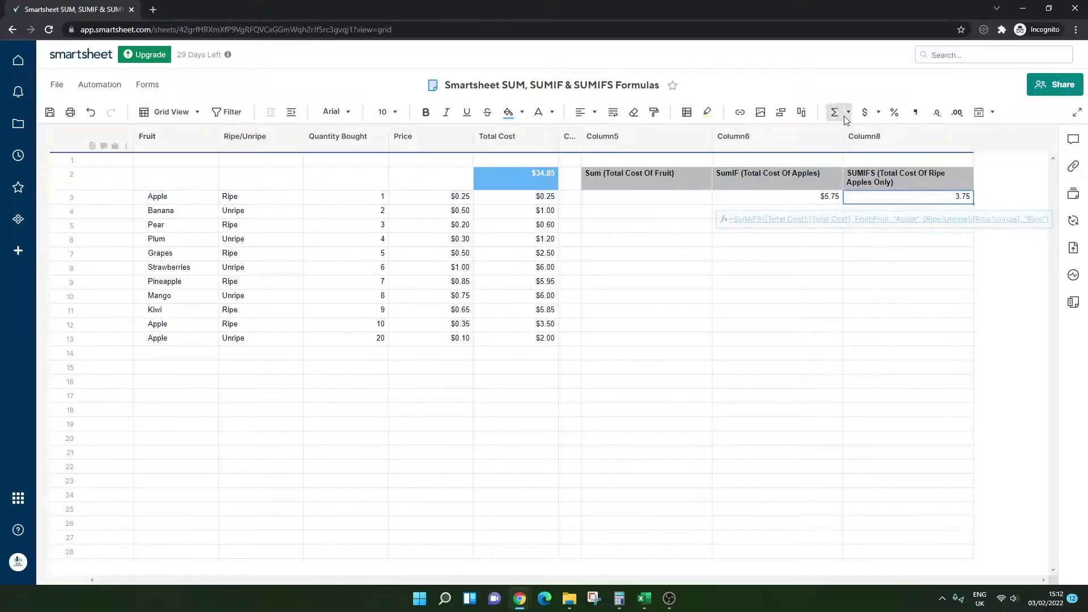
{"action": "left_click", "coordinate": [865, 112]}
{"action": "left_click", "coordinate": [831, 255]}
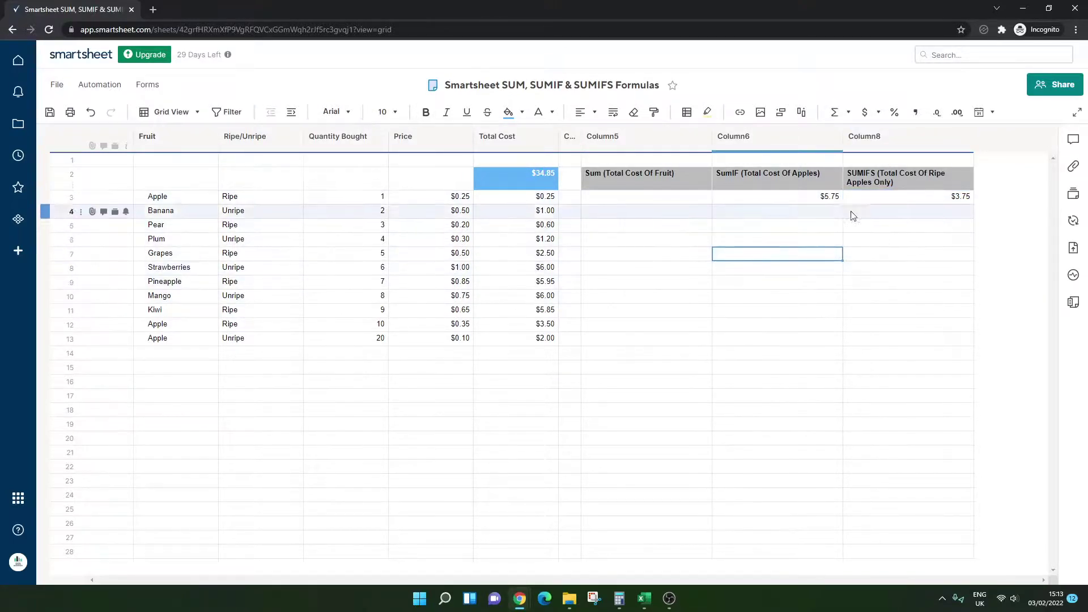
Compare the SUMIF and SUMIFS results in row 3 and review their headings
{"action": "left_click", "coordinate": [883, 244]}
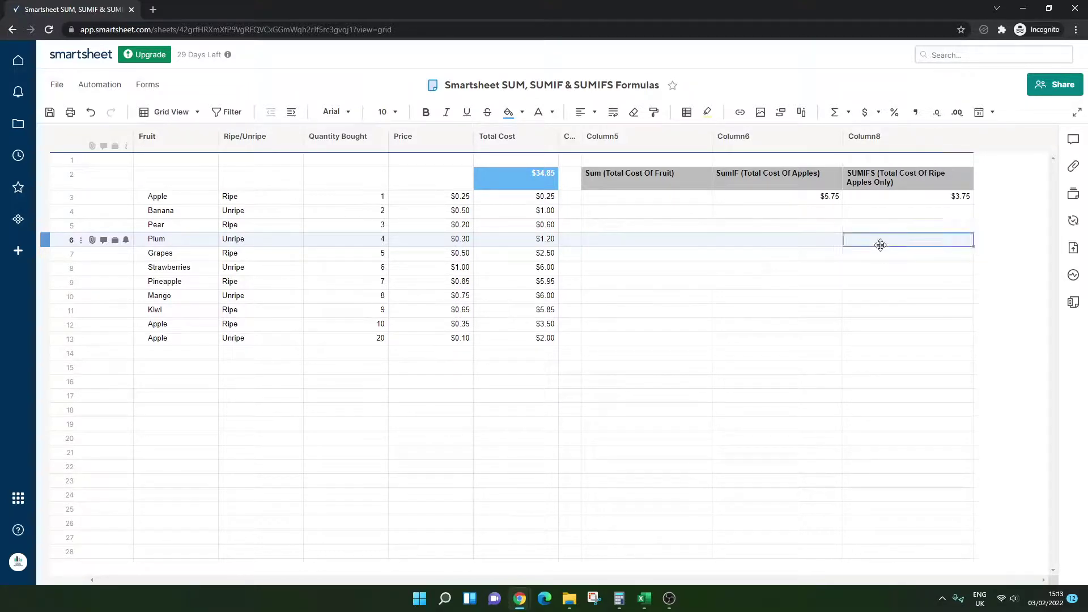
{"action": "left_click_drag", "start_coordinate": [901, 199], "coordinate": [782, 198]}
{"action": "left_click", "coordinate": [846, 258]}
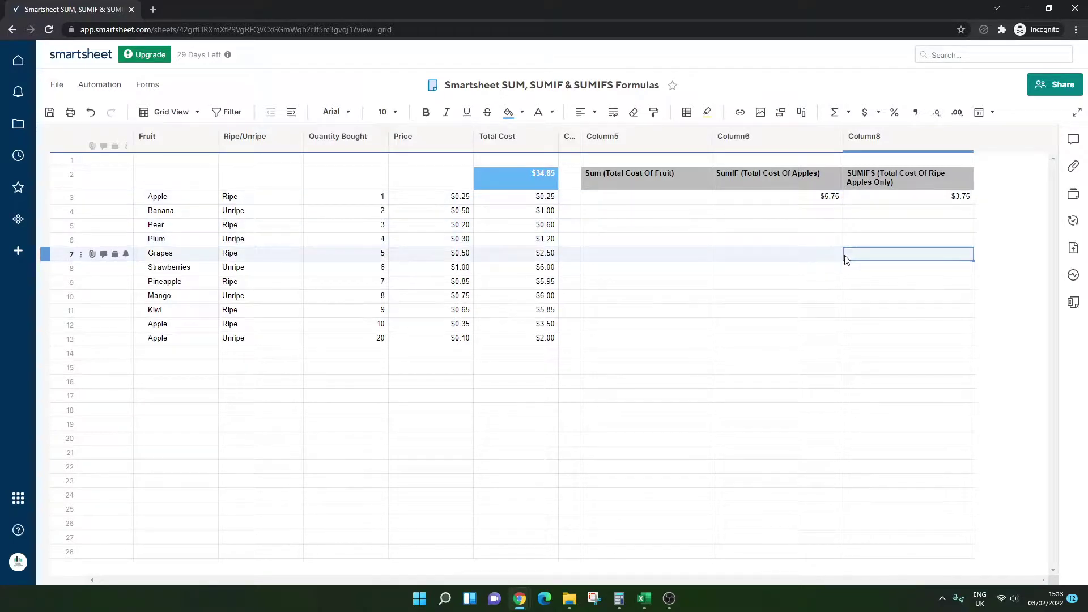
{"action": "left_click", "coordinate": [719, 179]}
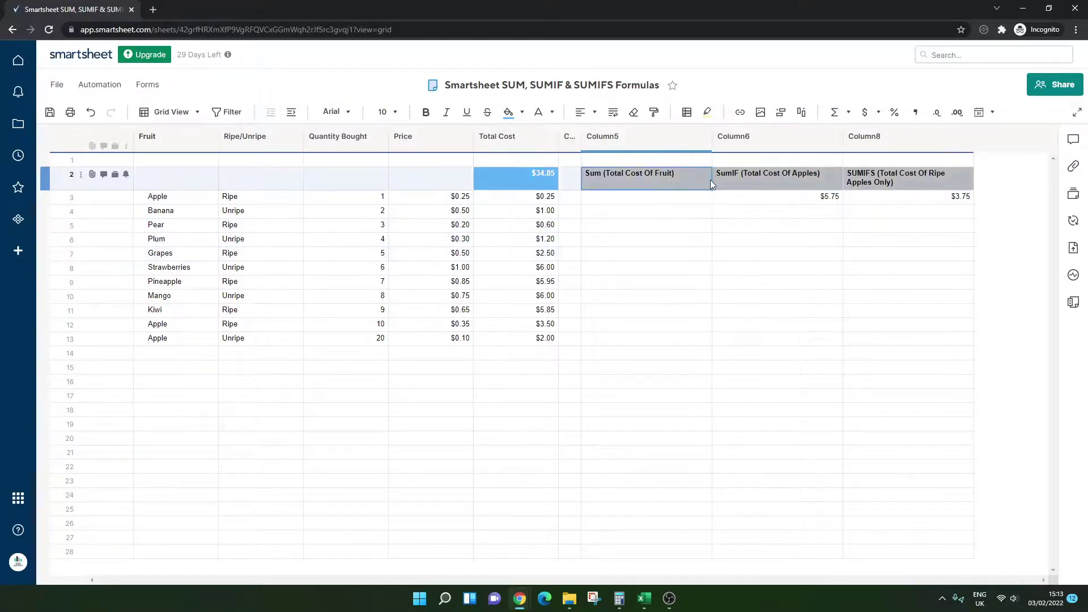
{"action": "left_click", "coordinate": [868, 170]}
{"action": "left_click", "coordinate": [911, 250]}
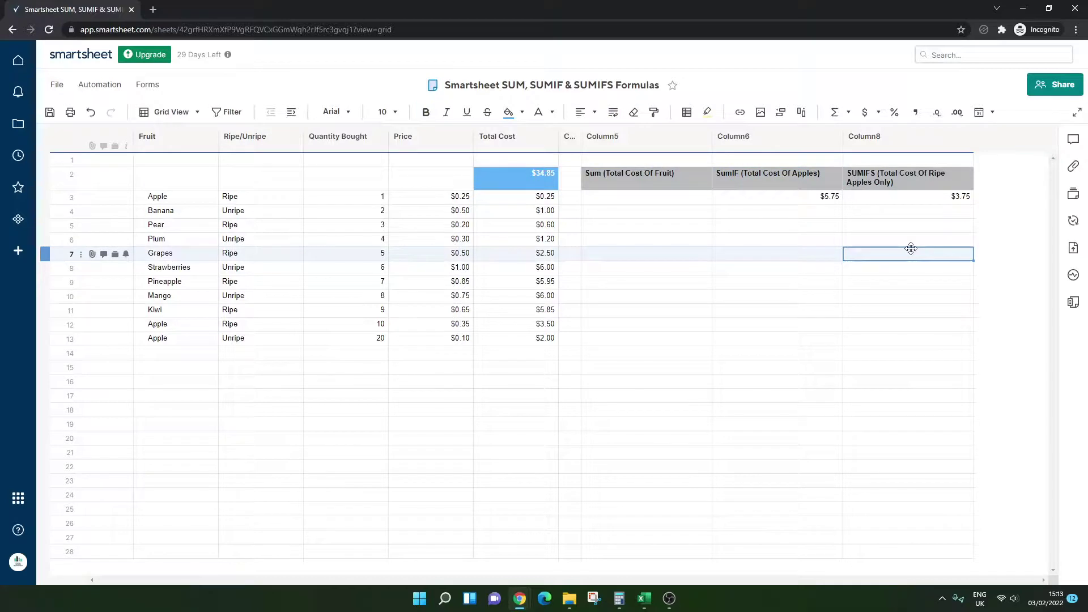
Review the Total Cost range used by SUM and the Total Cost and Fruit ranges used by SUMIF
{"action": "left_click", "coordinate": [645, 195]}
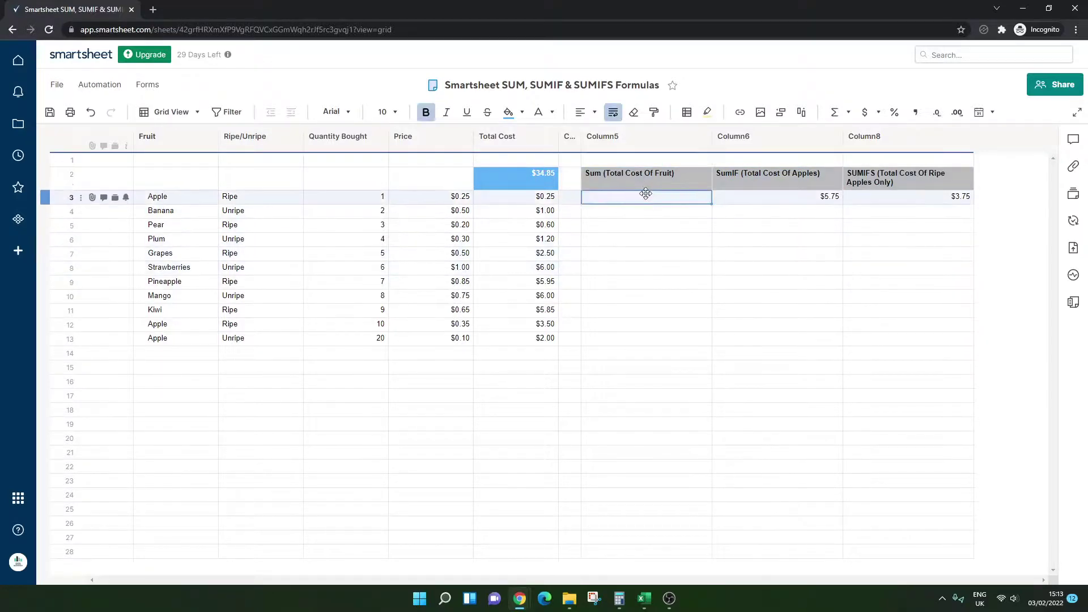
{"action": "left_click", "coordinate": [645, 179]}
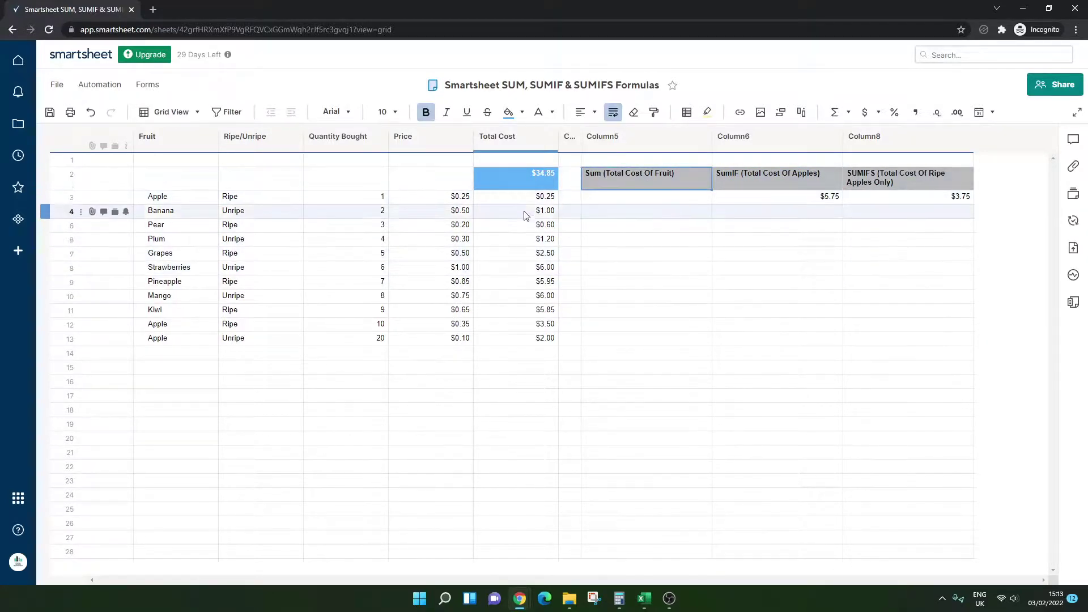
{"action": "left_click_drag", "start_coordinate": [524, 198], "coordinate": [527, 439]}
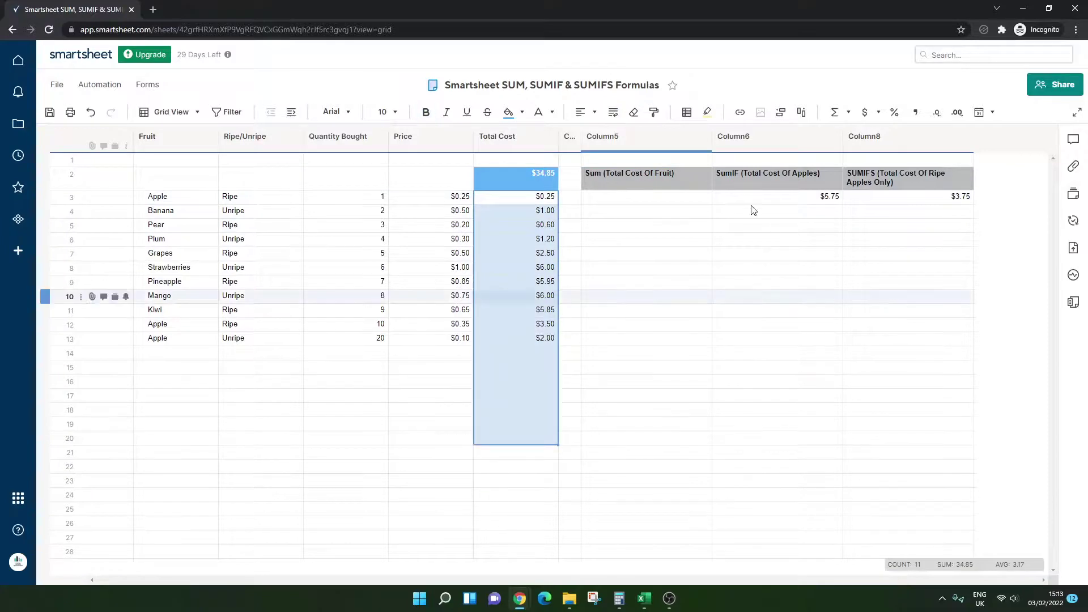
{"action": "left_click", "coordinate": [768, 175]}
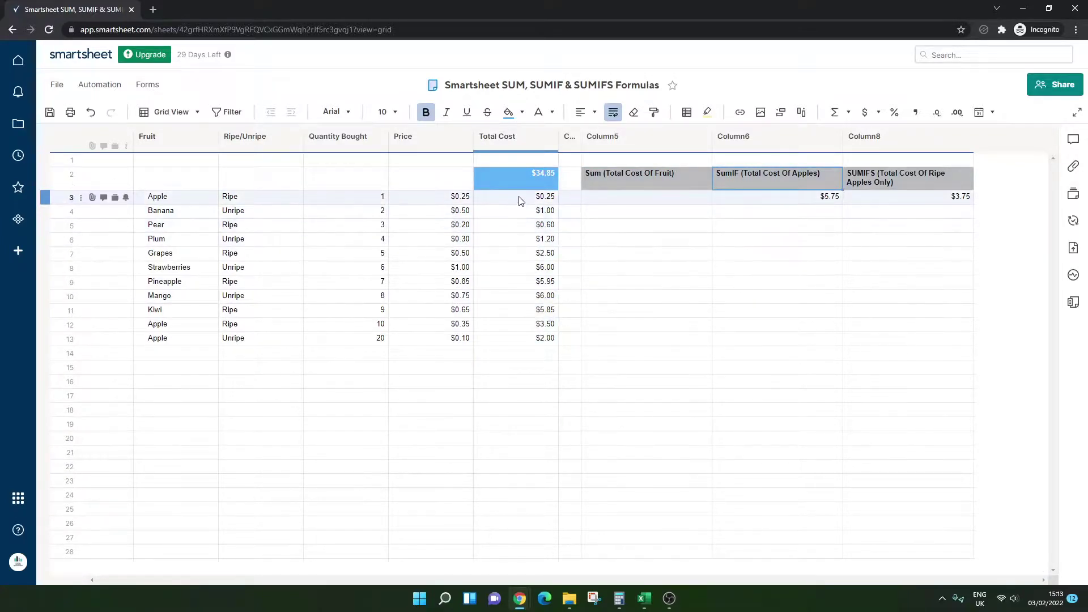
{"action": "left_click_drag", "start_coordinate": [521, 201], "coordinate": [529, 442]}
{"action": "left_click", "coordinate": [173, 199]}
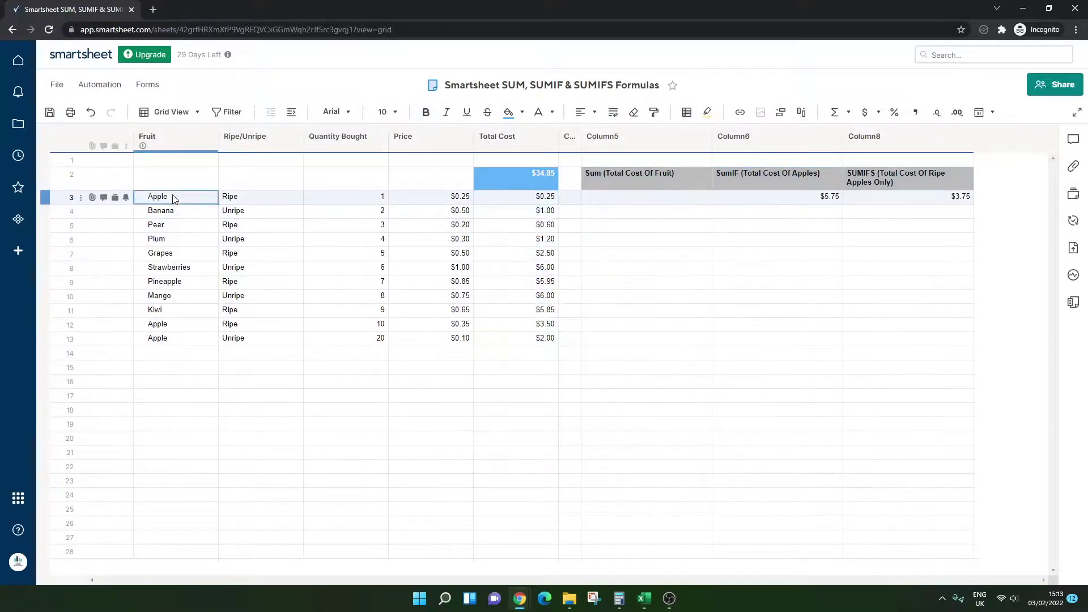
{"action": "left_click_drag", "start_coordinate": [173, 198], "coordinate": [182, 426]}
Review the Total Cost, Fruit and Ripe/Unripe ranges used by the SUMIFS formula
{"action": "left_click", "coordinate": [877, 167]}
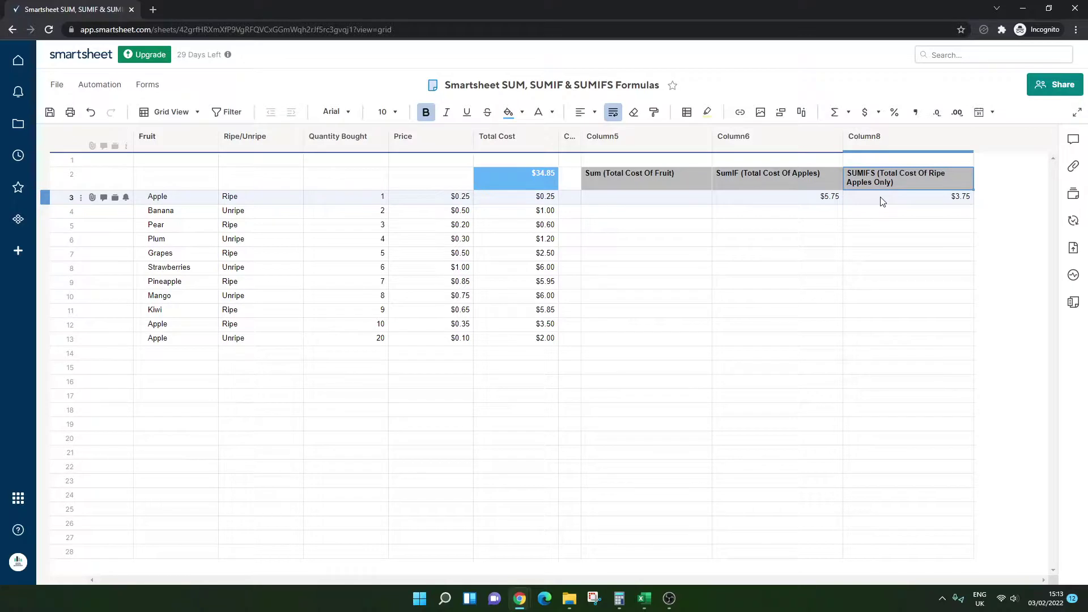
{"action": "left_click_drag", "start_coordinate": [539, 196], "coordinate": [533, 439]}
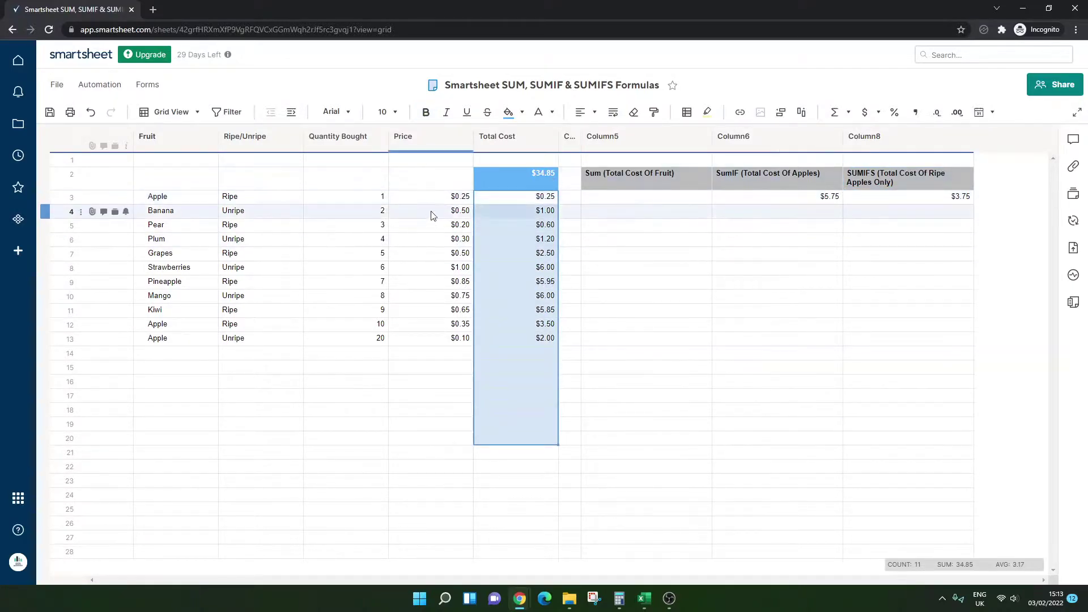
{"action": "left_click_drag", "start_coordinate": [187, 198], "coordinate": [189, 399]}
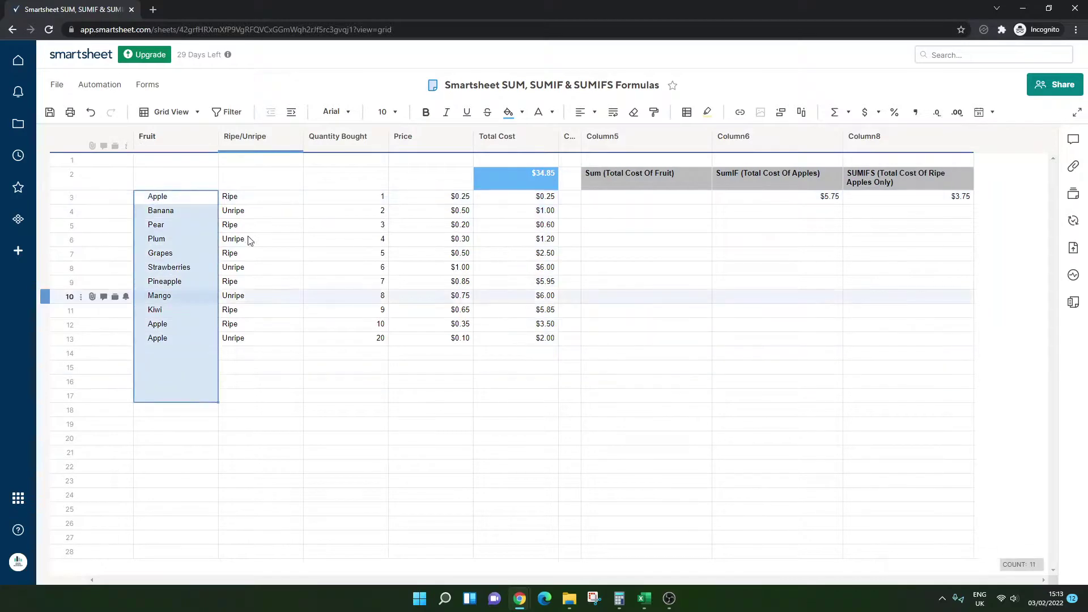
{"action": "left_click", "coordinate": [263, 197]}
{"action": "left_click_drag", "start_coordinate": [267, 214], "coordinate": [313, 369]}
Inspect the SUMIF formula in Column6 row 3 and the SUMIFS formula in Column8 row 3, leaving both unedited
{"action": "left_click", "coordinate": [837, 197]}
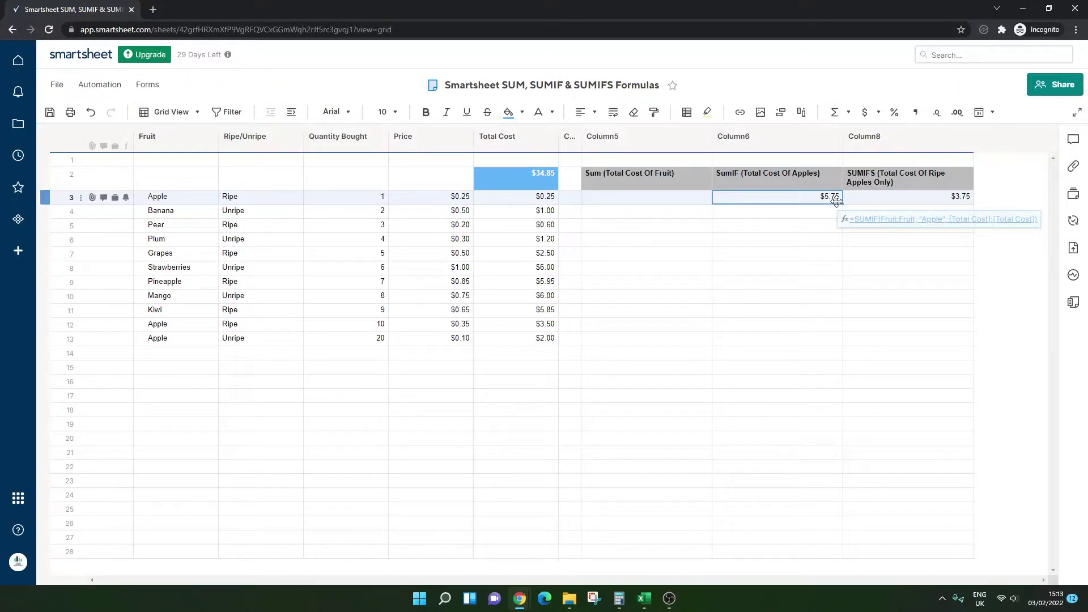
{"action": "double_click", "coordinate": [837, 197]}
{"action": "key", "text": "Return"}
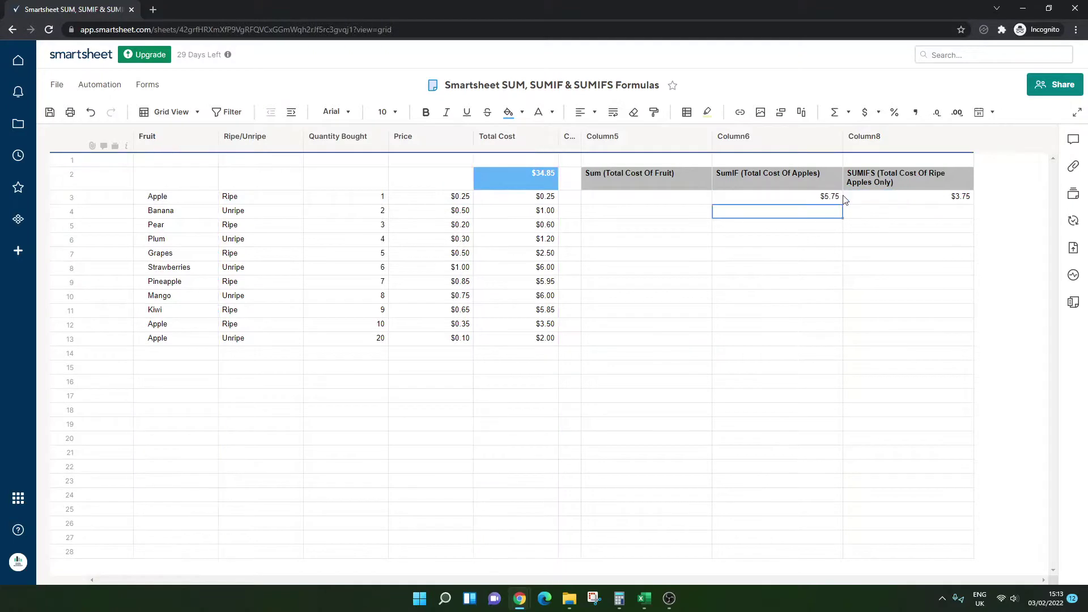
{"action": "double_click", "coordinate": [853, 195]}
{"action": "left_click", "coordinate": [879, 198]}
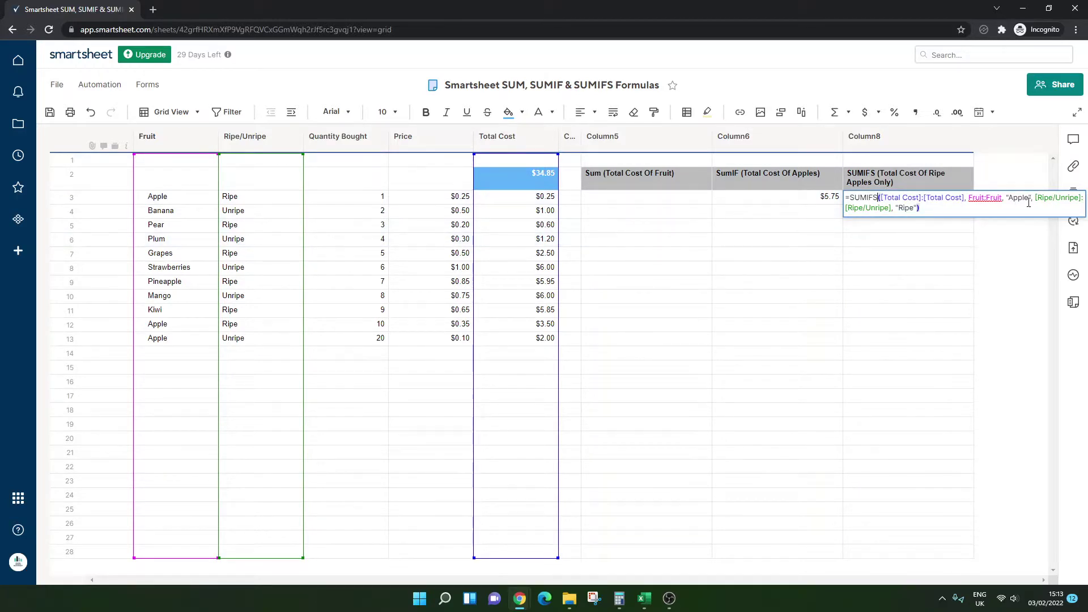
{"action": "key", "text": "Return"}
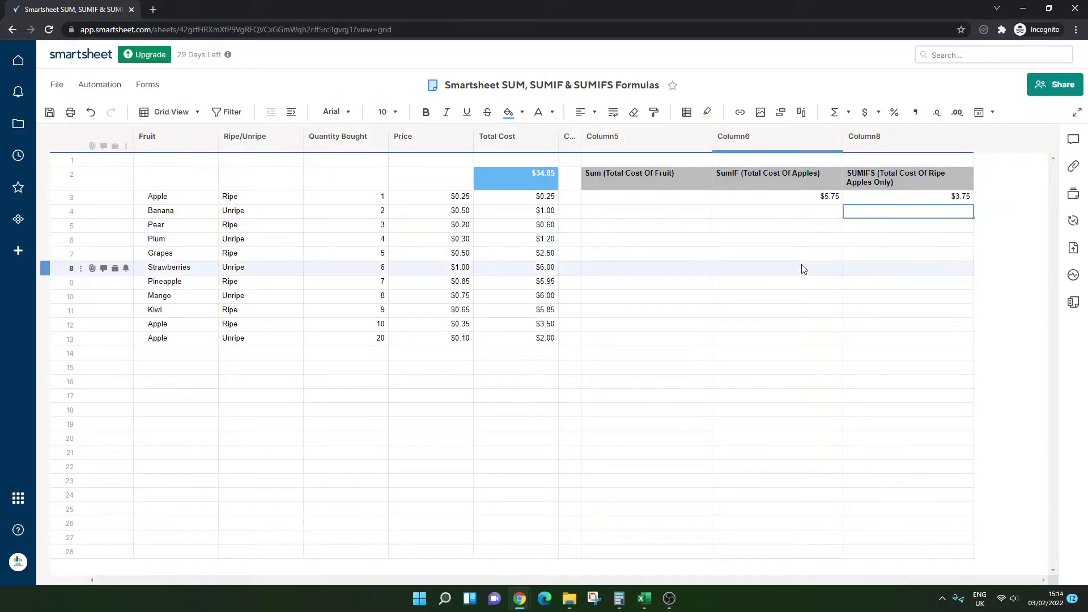